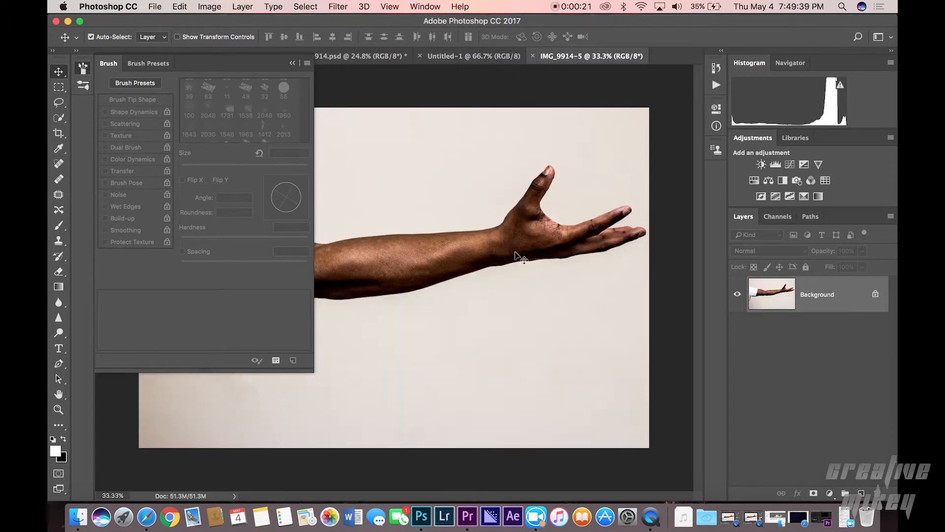
{"action": "left_click", "coordinate": [53, 51]}
{"action": "left_click", "coordinate": [293, 63]}
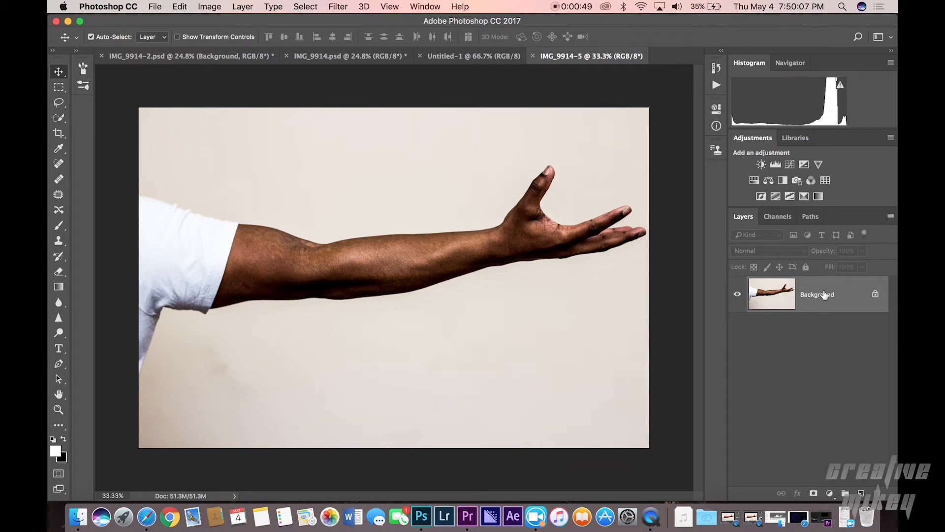
Step: Duplicate the background layer, then hide the copy and make the original background active
{"action": "key", "text": "super+j"}
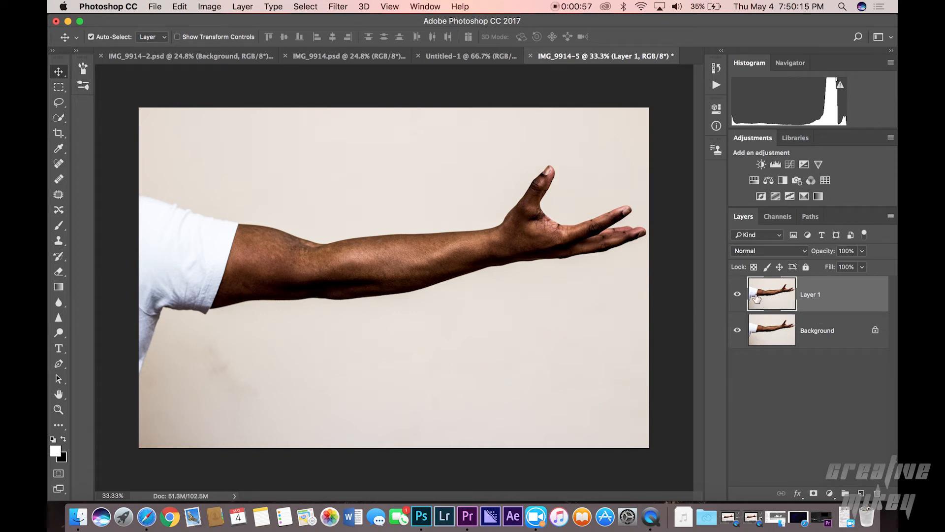
{"action": "left_click", "coordinate": [781, 337]}
{"action": "left_click", "coordinate": [737, 296]}
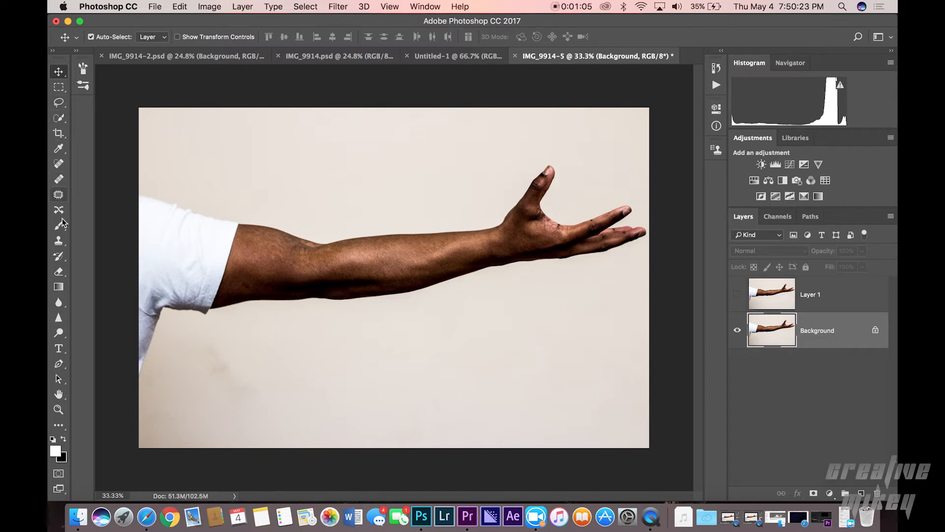
Step: Draw a loose lasso selection band around the whole arm on the background layer
{"action": "left_click", "coordinate": [59, 103]}
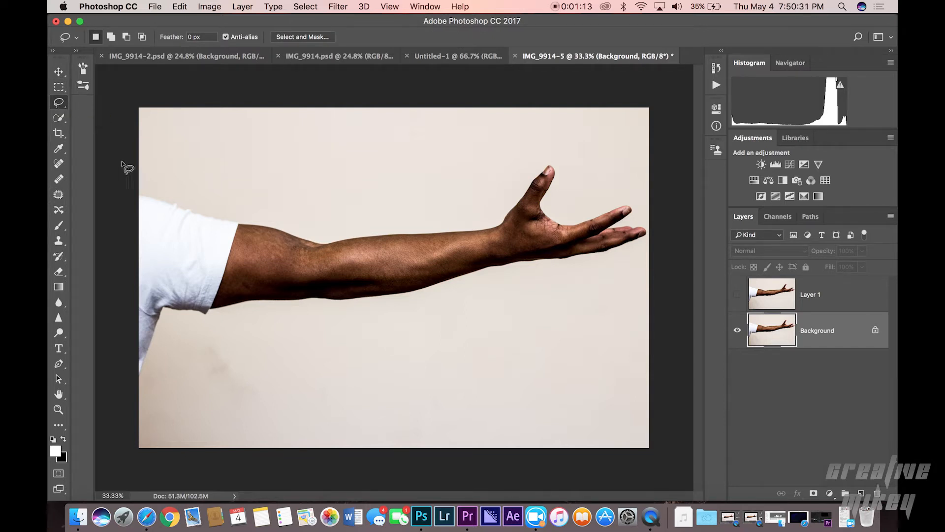
{"action": "mouse_move", "coordinate": [127, 159]}
{"action": "left_mouse_down"}
{"action": "mouse_move", "coordinate": [278, 185]}
{"action": "mouse_move", "coordinate": [596, 163]}
{"action": "mouse_move", "coordinate": [618, 216]}
{"action": "mouse_move", "coordinate": [639, 225]}
{"action": "left_mouse_up"}
{"action": "key", "text": "super+d"}
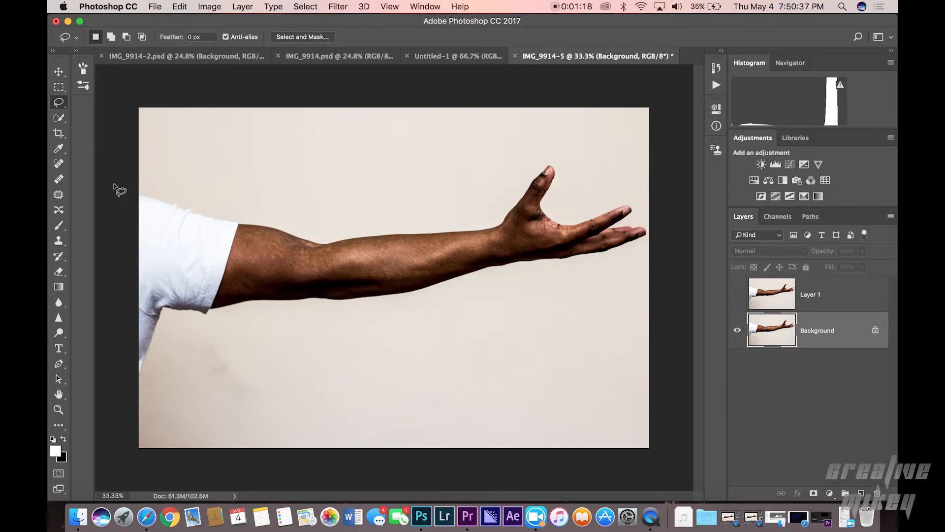
{"action": "mouse_move", "coordinate": [126, 167]}
{"action": "left_mouse_down"}
{"action": "mouse_move", "coordinate": [393, 149]}
{"action": "mouse_move", "coordinate": [675, 211]}
{"action": "mouse_move", "coordinate": [93, 379]}
{"action": "mouse_move", "coordinate": [116, 164]}
{"action": "mouse_move", "coordinate": [490, 148]}
{"action": "mouse_move", "coordinate": [690, 229]}
{"action": "mouse_move", "coordinate": [344, 334]}
{"action": "mouse_move", "coordinate": [148, 347]}
{"action": "left_mouse_up"}
{"action": "mouse_move", "coordinate": [131, 165]}
{"action": "left_mouse_down"}
{"action": "mouse_move", "coordinate": [582, 165]}
{"action": "mouse_move", "coordinate": [649, 246]}
{"action": "left_mouse_up"}
{"action": "left_click", "coordinate": [123, 175]}
{"action": "mouse_move", "coordinate": [123, 175]}
{"action": "left_mouse_down"}
{"action": "mouse_move", "coordinate": [417, 136]}
{"action": "mouse_move", "coordinate": [644, 235]}
{"action": "mouse_move", "coordinate": [651, 249]}
{"action": "mouse_move", "coordinate": [221, 188]}
{"action": "mouse_move", "coordinate": [600, 176]}
{"action": "mouse_move", "coordinate": [628, 226]}
{"action": "left_mouse_up"}
{"action": "left_click", "coordinate": [134, 188]}
{"action": "left_click", "coordinate": [131, 179]}
{"action": "mouse_move", "coordinate": [129, 178]}
{"action": "left_mouse_down"}
{"action": "mouse_move", "coordinate": [186, 191]}
{"action": "mouse_move", "coordinate": [461, 155]}
{"action": "mouse_move", "coordinate": [704, 212]}
{"action": "mouse_move", "coordinate": [670, 248]}
{"action": "mouse_move", "coordinate": [460, 331]}
{"action": "mouse_move", "coordinate": [117, 392]}
{"action": "left_mouse_up"}
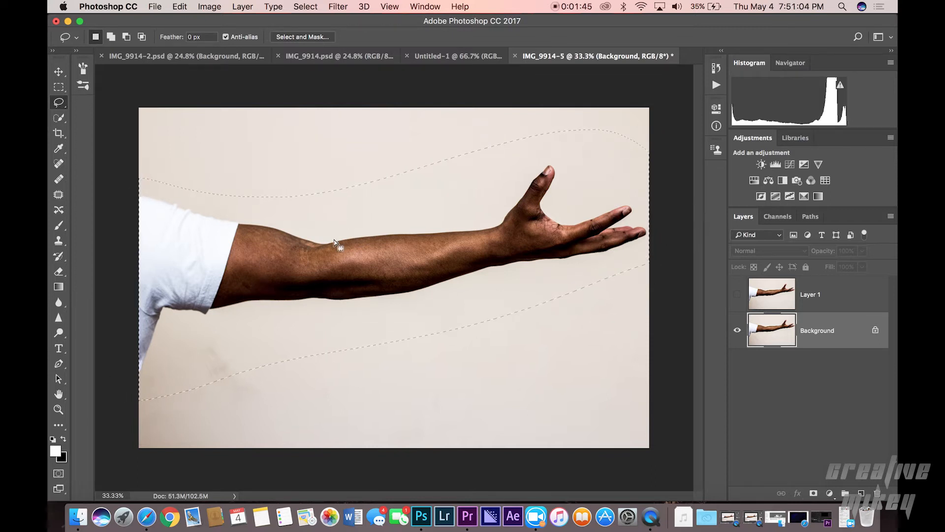
Step: Fill the selection on the background with Content-Aware fill to erase the arm
{"action": "right_click", "coordinate": [310, 265]}
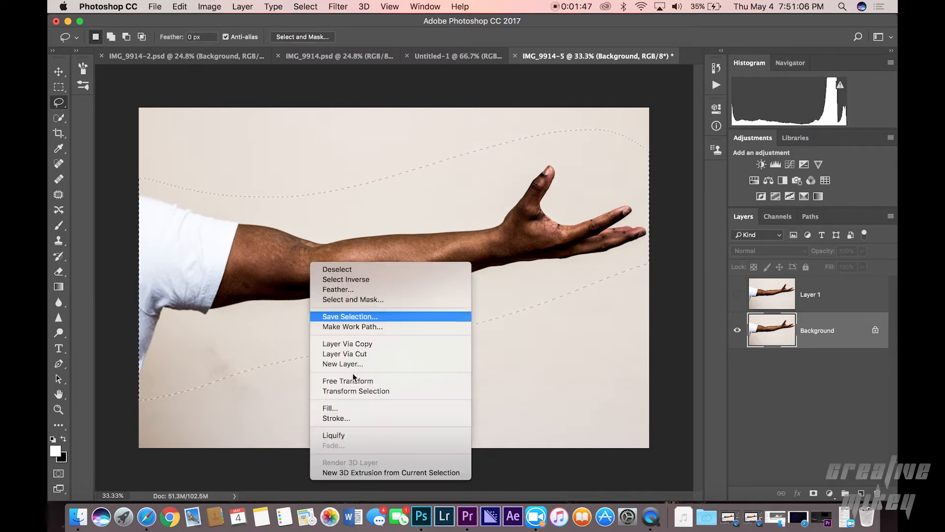
{"action": "left_click", "coordinate": [372, 409]}
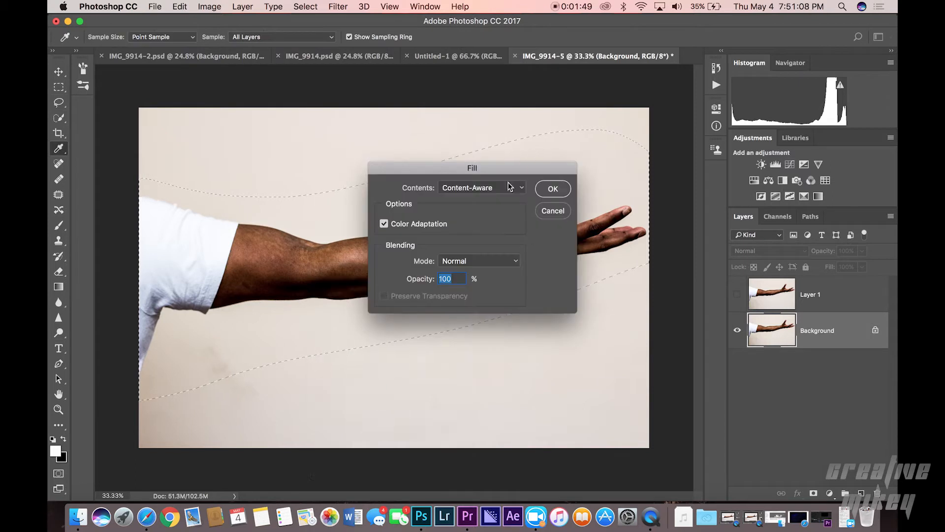
{"action": "left_click", "coordinate": [496, 190]}
{"action": "left_click", "coordinate": [495, 189]}
{"action": "left_click", "coordinate": [547, 189]}
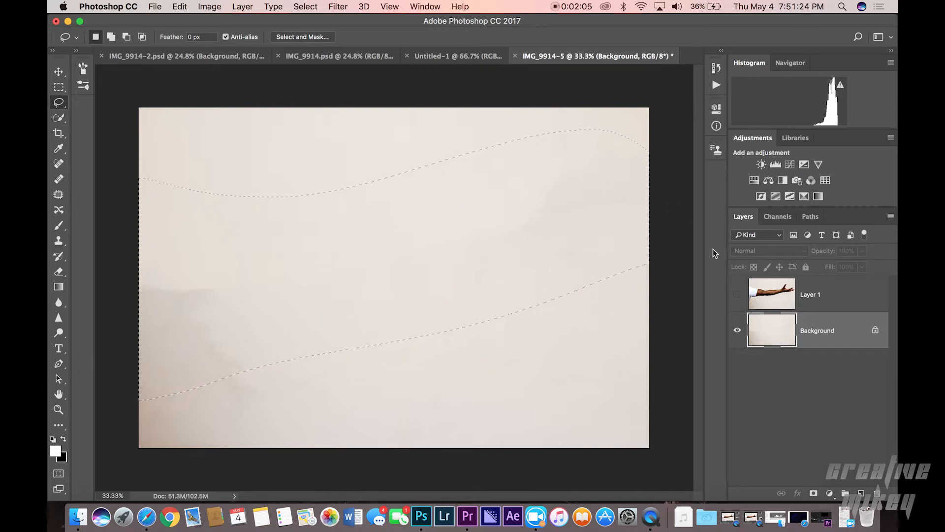
Step: Toggle Layer 1's visibility to compare against the filled background, leave it visible and active, and deselect
{"action": "left_click", "coordinate": [737, 295]}
{"action": "left_click", "coordinate": [737, 295]}
{"action": "left_click", "coordinate": [738, 295]}
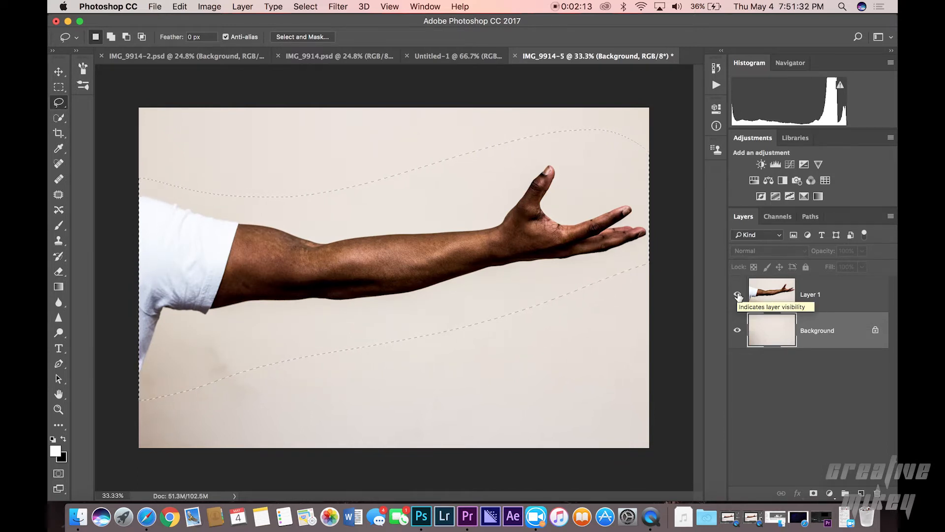
{"action": "left_click", "coordinate": [738, 296]}
{"action": "left_click", "coordinate": [737, 295]}
{"action": "left_click", "coordinate": [737, 295]}
{"action": "left_click", "coordinate": [738, 295]}
{"action": "left_click", "coordinate": [737, 295]}
{"action": "left_click", "coordinate": [737, 295]}
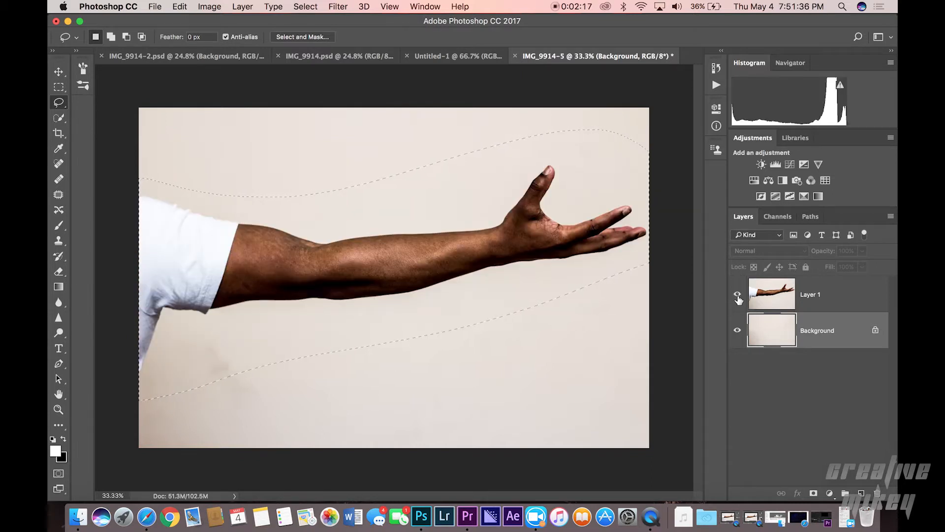
{"action": "left_click", "coordinate": [812, 299]}
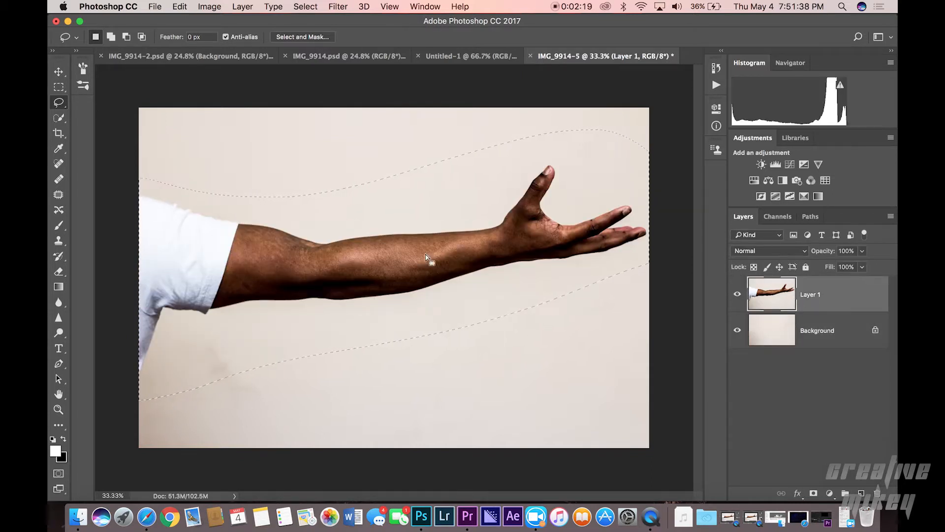
{"action": "left_click", "coordinate": [327, 291]}
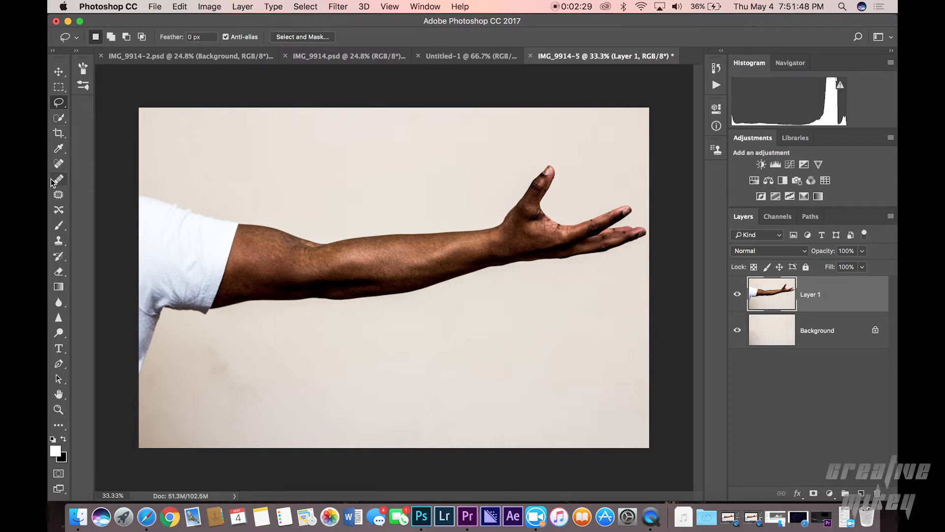
Step: Select the arm and sleeve on Layer 1 with the Quick Selection tool
{"action": "left_click", "coordinate": [60, 119]}
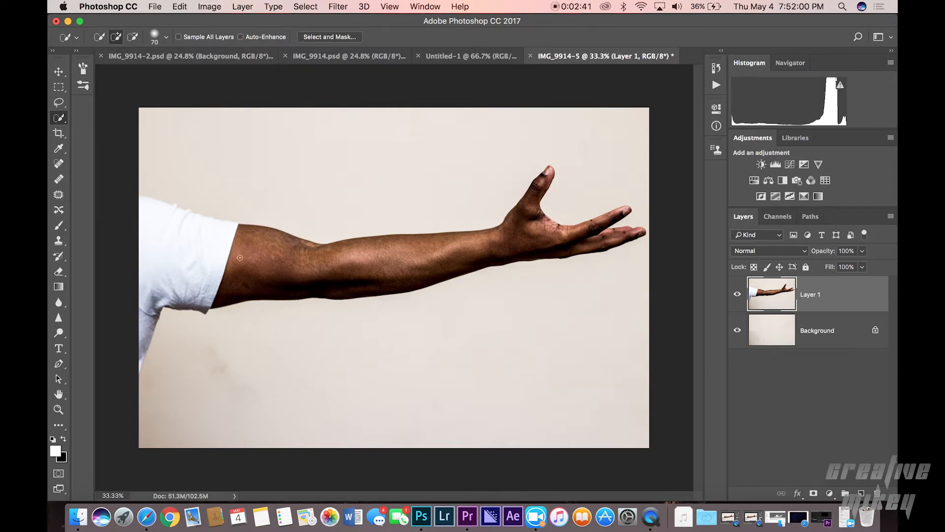
{"action": "left_click_drag", "start_coordinate": [152, 244], "coordinate": [254, 268]}
{"action": "left_click_drag", "start_coordinate": [142, 329], "coordinate": [140, 363]}
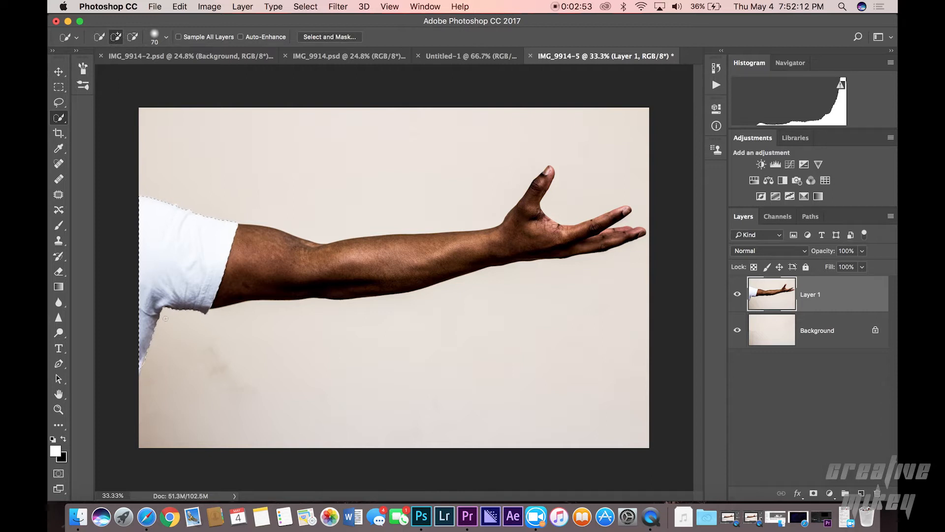
{"action": "left_click_drag", "start_coordinate": [314, 260], "coordinate": [379, 260]}
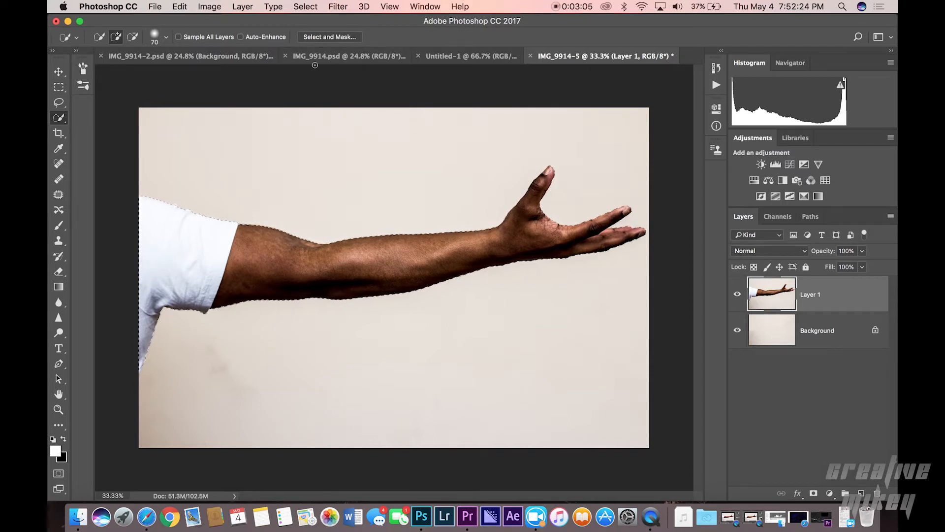
Step: Open Select and Mask, enable Show Edge, and paint the refine edge along the arm, hand and sleeve outline
{"action": "left_click", "coordinate": [329, 37]}
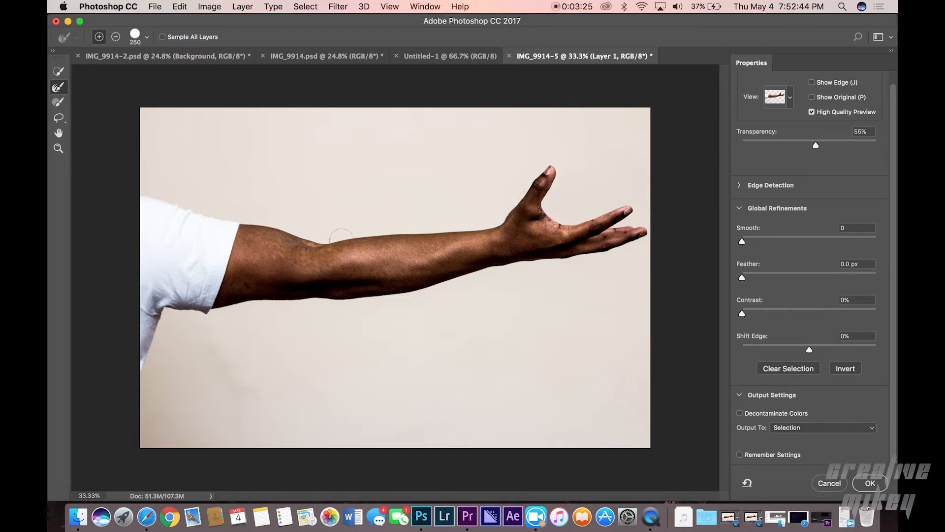
{"action": "scroll", "coordinate": [812, 89], "scroll_direction": "up", "scroll_amount": 1}
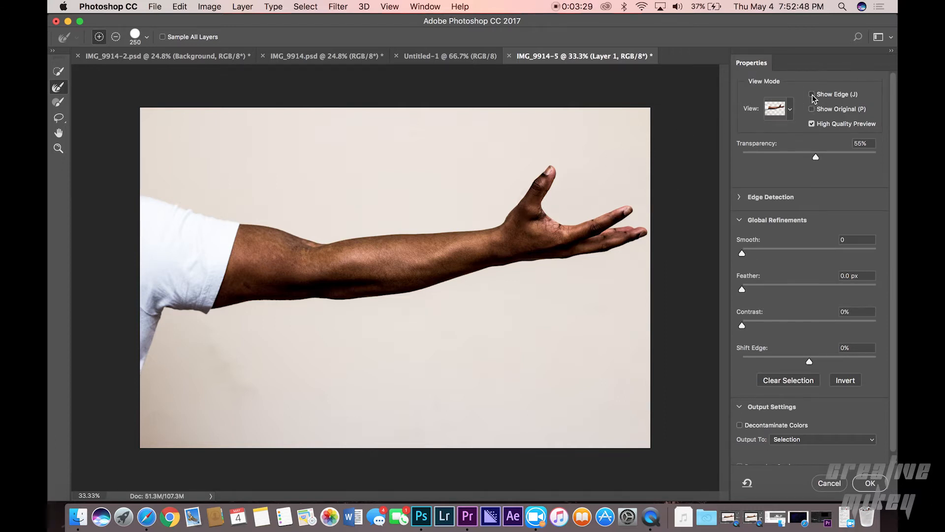
{"action": "left_click", "coordinate": [811, 95]}
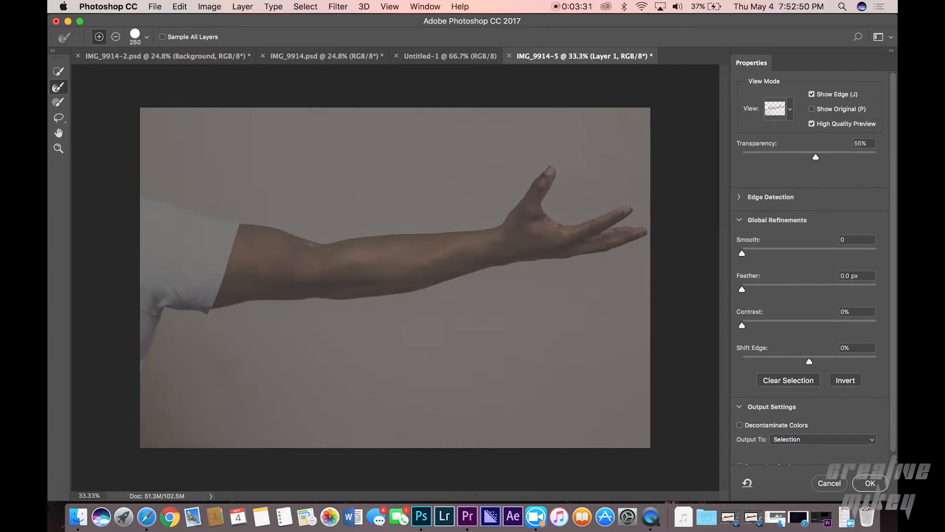
{"action": "left_click_drag", "start_coordinate": [140, 196], "coordinate": [320, 249]}
{"action": "left_click_drag", "start_coordinate": [435, 237], "coordinate": [448, 234]}
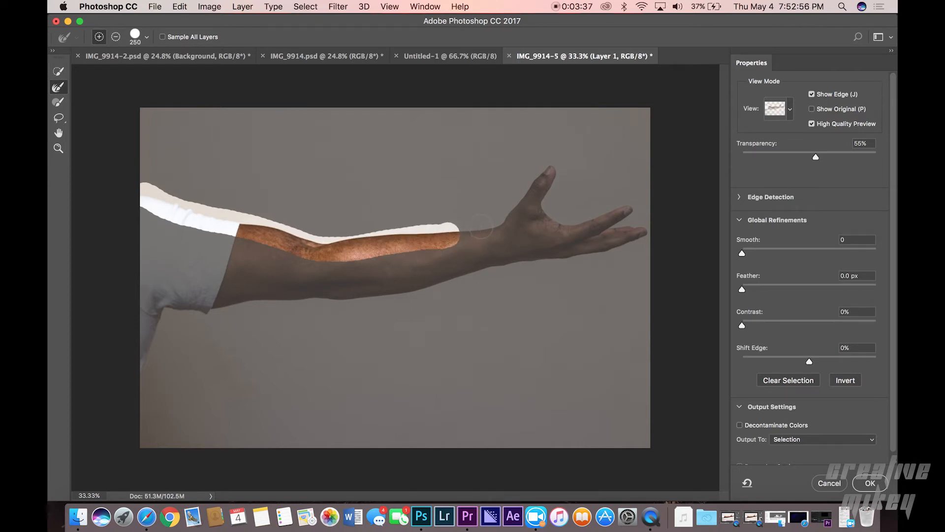
{"action": "mouse_move", "coordinate": [445, 234]}
{"action": "left_mouse_down"}
{"action": "mouse_move", "coordinate": [518, 205]}
{"action": "mouse_move", "coordinate": [535, 167]}
{"action": "mouse_move", "coordinate": [552, 159]}
{"action": "mouse_move", "coordinate": [546, 216]}
{"action": "mouse_move", "coordinate": [590, 223]}
{"action": "left_mouse_up"}
{"action": "mouse_move", "coordinate": [646, 213]}
{"action": "left_mouse_down"}
{"action": "mouse_move", "coordinate": [615, 226]}
{"action": "mouse_move", "coordinate": [643, 237]}
{"action": "left_mouse_up"}
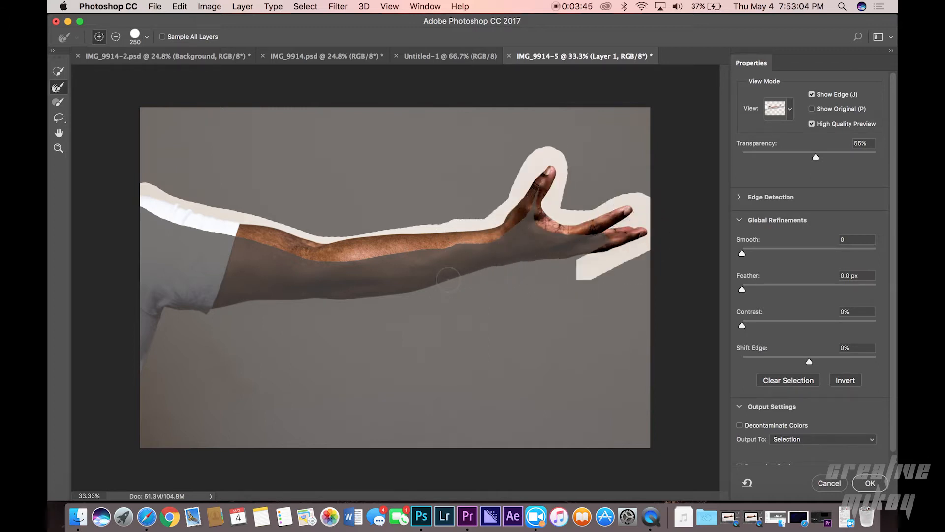
{"action": "mouse_move", "coordinate": [448, 280]}
{"action": "left_mouse_down"}
{"action": "mouse_move", "coordinate": [589, 260]}
{"action": "mouse_move", "coordinate": [545, 257]}
{"action": "left_mouse_up"}
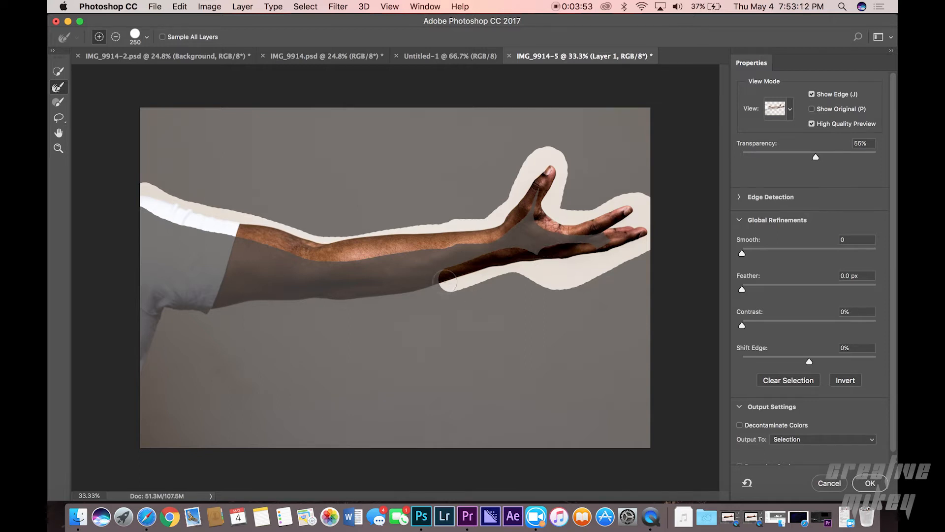
{"action": "left_click_drag", "start_coordinate": [450, 282], "coordinate": [450, 281]}
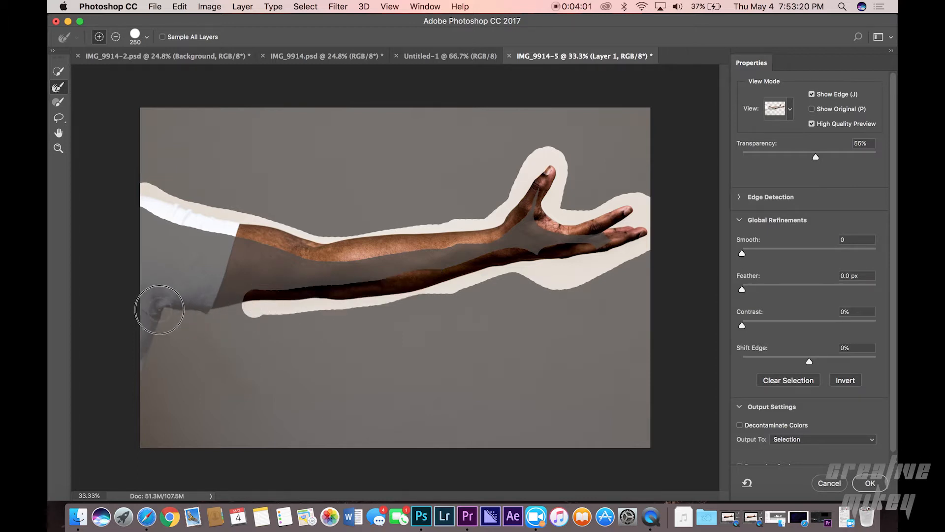
{"action": "left_click_drag", "start_coordinate": [156, 328], "coordinate": [130, 379]}
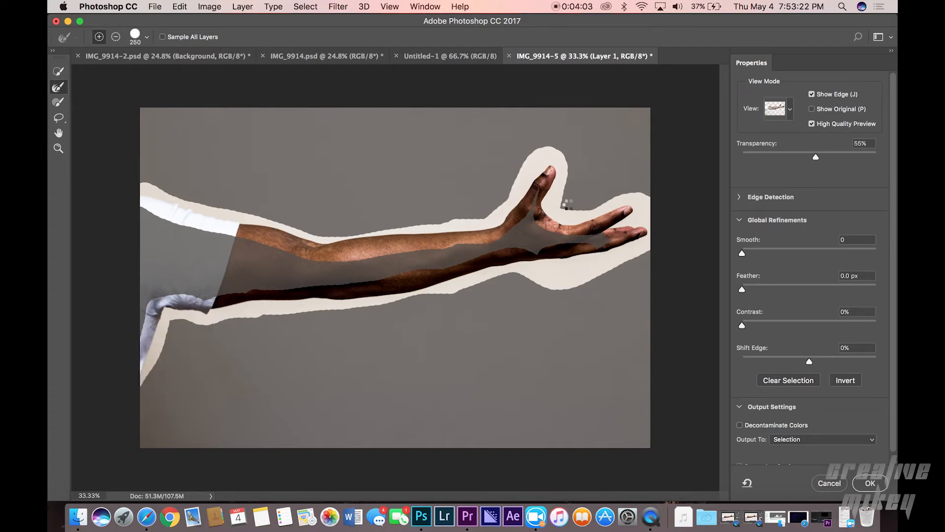
Step: Output the refined selection as a Layer Mask and confirm
{"action": "scroll", "coordinate": [840, 421], "scroll_direction": "down", "scroll_amount": 1}
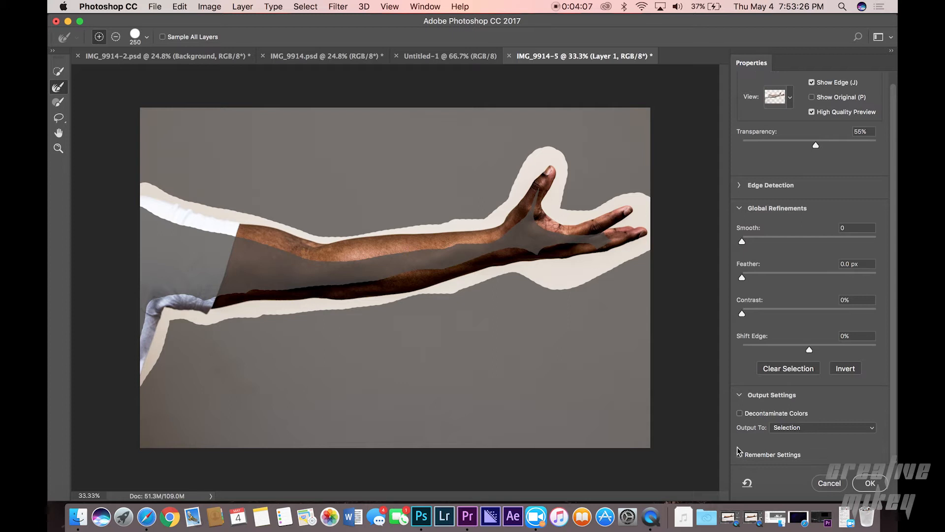
{"action": "left_click", "coordinate": [783, 428]}
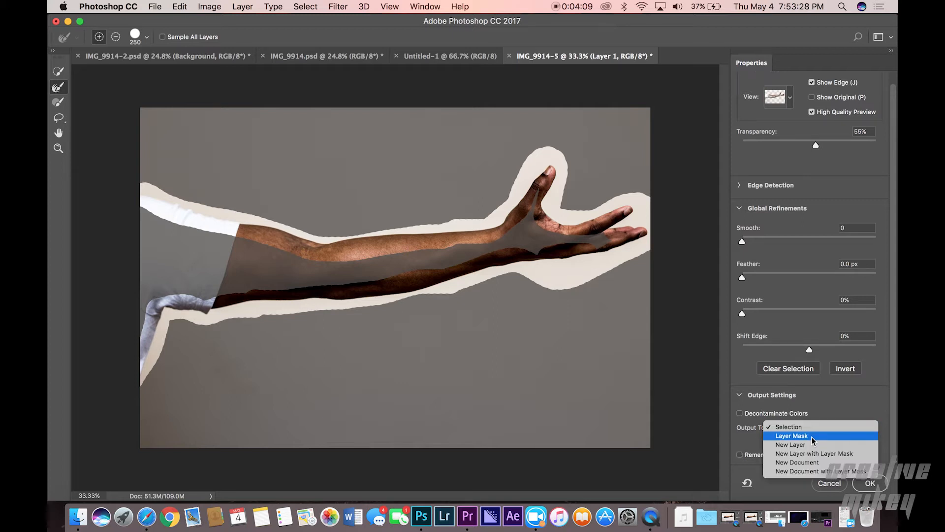
{"action": "left_click", "coordinate": [813, 436]}
{"action": "left_click", "coordinate": [873, 484]}
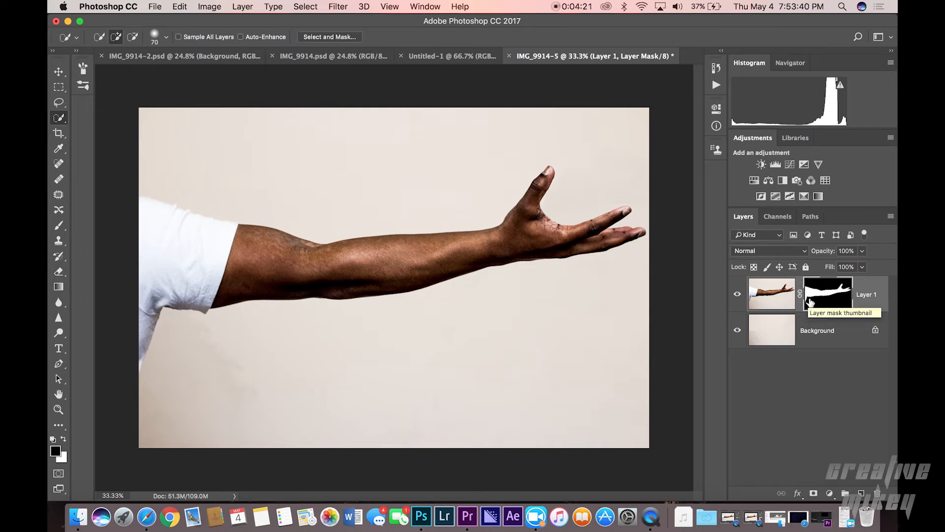
Step: Duplicate the masked Layer 1, hide the original, and apply the layer mask on the copy
{"action": "key", "text": "super+j"}
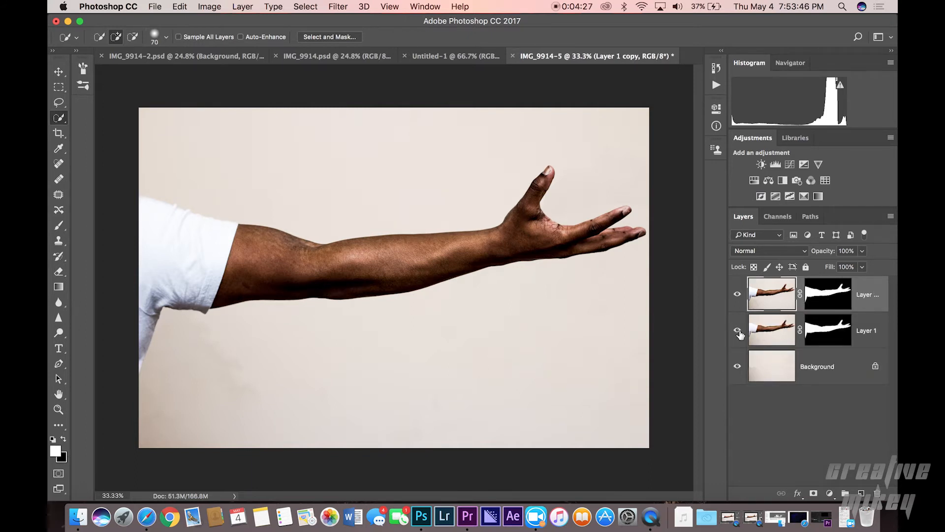
{"action": "left_click", "coordinate": [738, 332]}
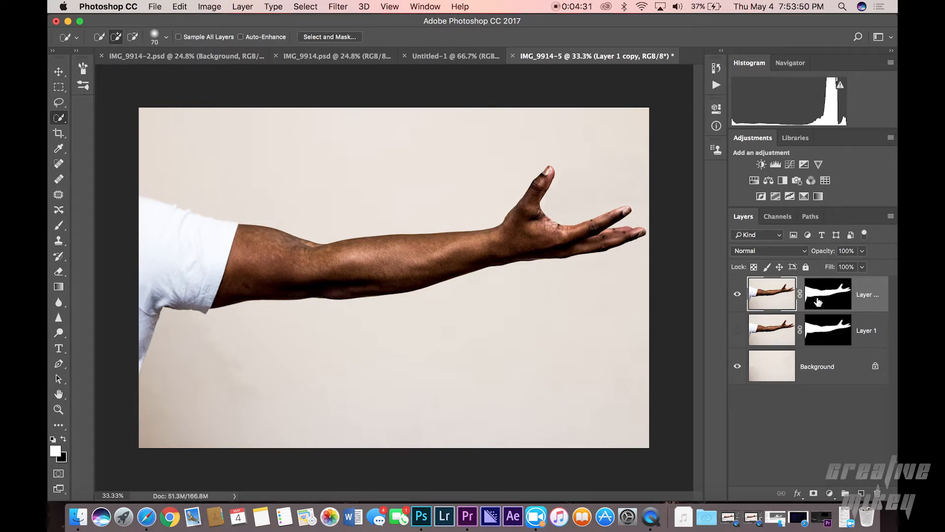
{"action": "right_click", "coordinate": [836, 299]}
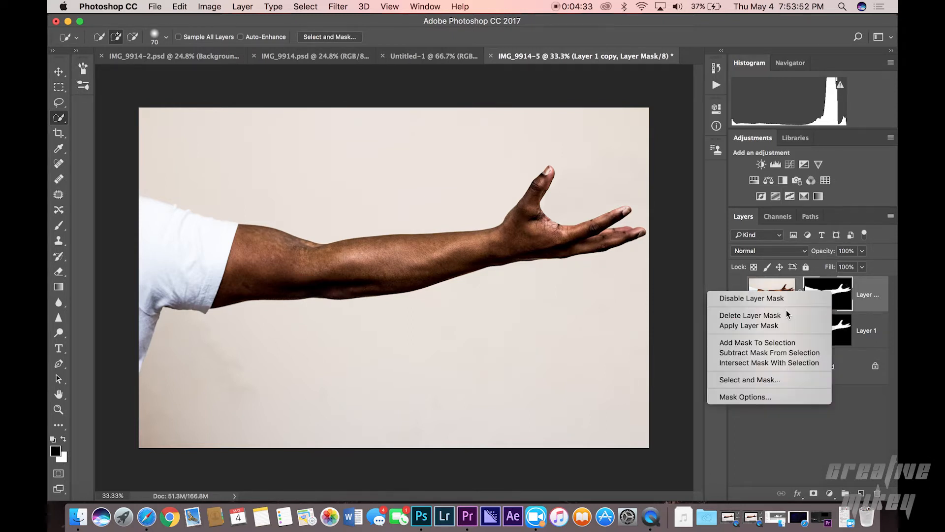
{"action": "left_click", "coordinate": [778, 326]}
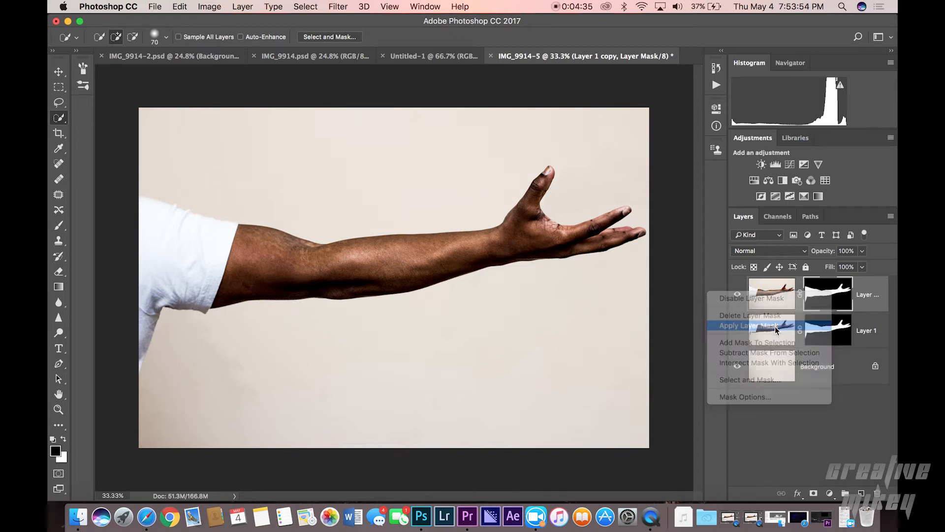
Step: Rename the copied layer to Dispersion
{"action": "left_click", "coordinate": [818, 295]}
{"action": "double_click", "coordinate": [818, 295]}
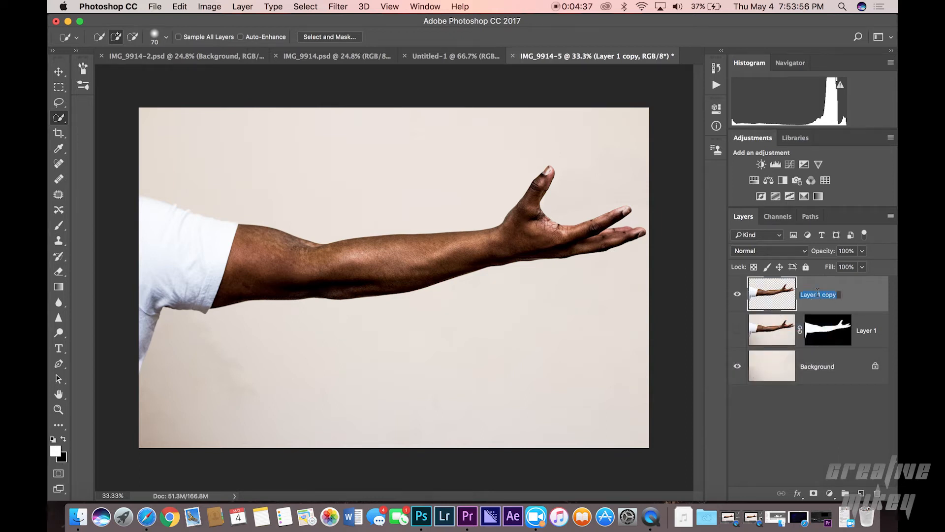
{"action": "type", "text": "D"}
{"action": "key", "text": "Return"}
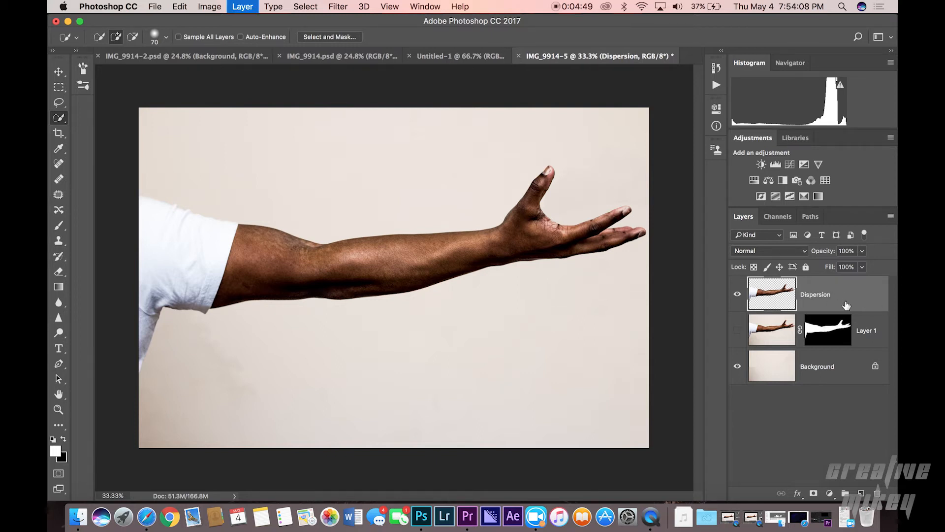
Step: Duplicate the Dispersion layer and rename the copy Arm
{"action": "key", "text": "super+j"}
{"action": "double_click", "coordinate": [845, 295]}
{"action": "key", "text": "BackSpace"}
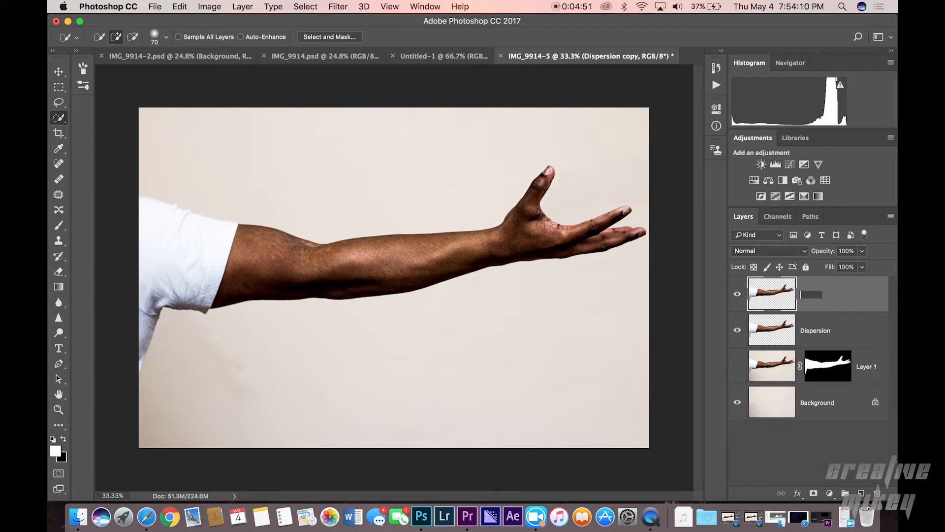
{"action": "type", "text": "Arm"}
{"action": "key", "text": "Return"}
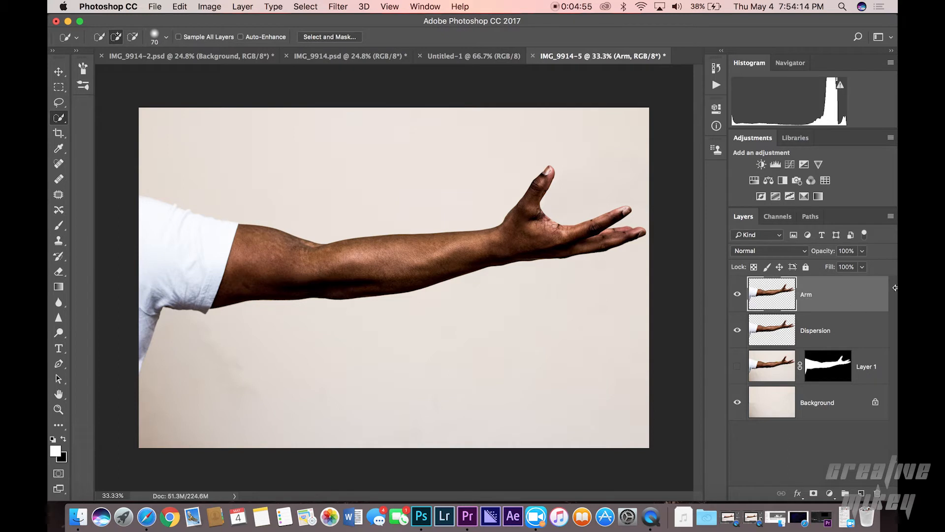
Step: Apply Liquify to the Dispersion layer with a 900 size brush, stretching the hand and forearm outward into a large smear
{"action": "left_click", "coordinate": [839, 331]}
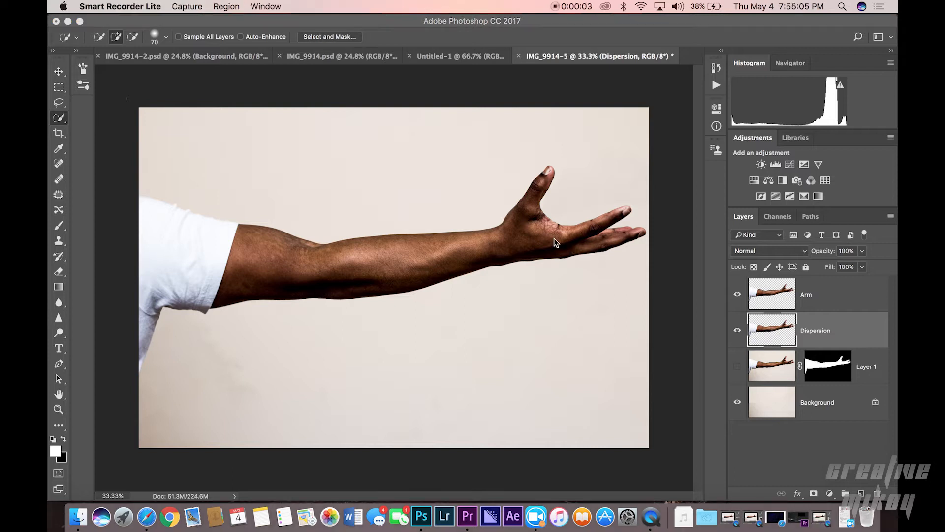
{"action": "left_click", "coordinate": [333, 123]}
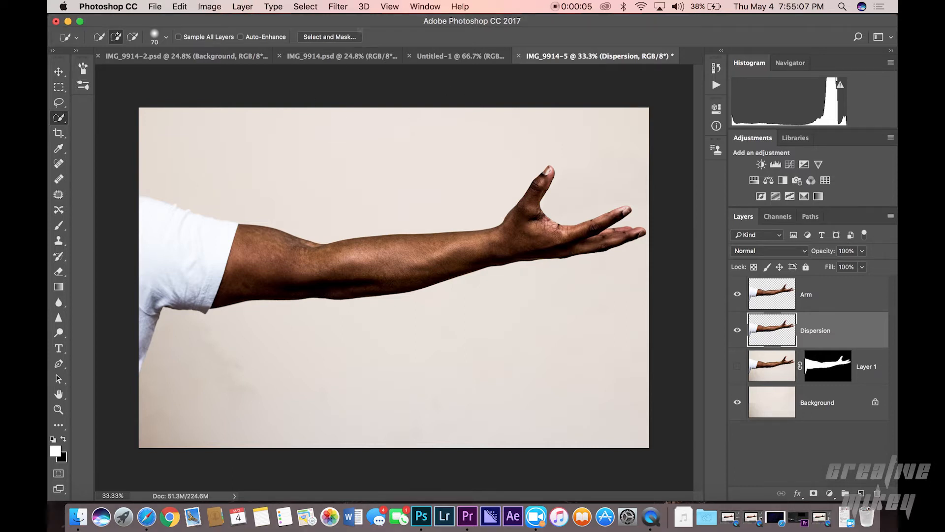
{"action": "left_click", "coordinate": [339, 7]}
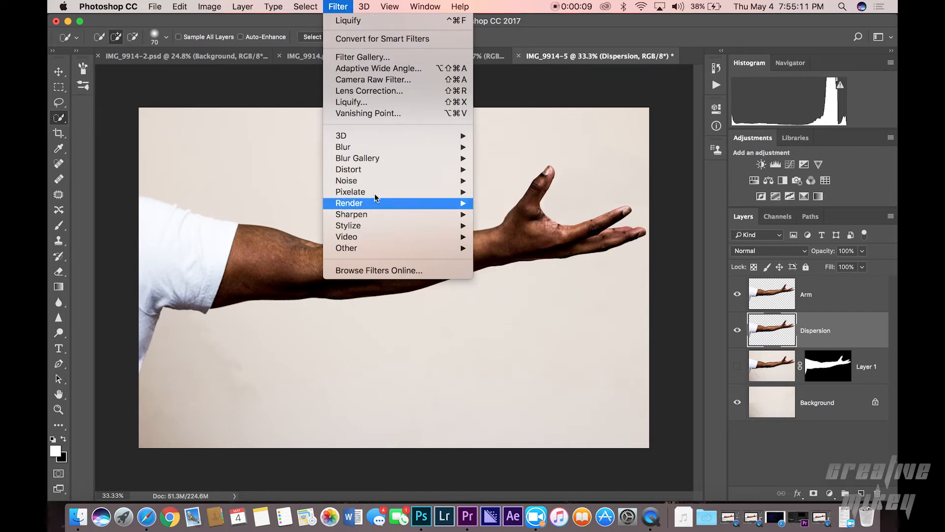
{"action": "mouse_move", "coordinate": [376, 181]}
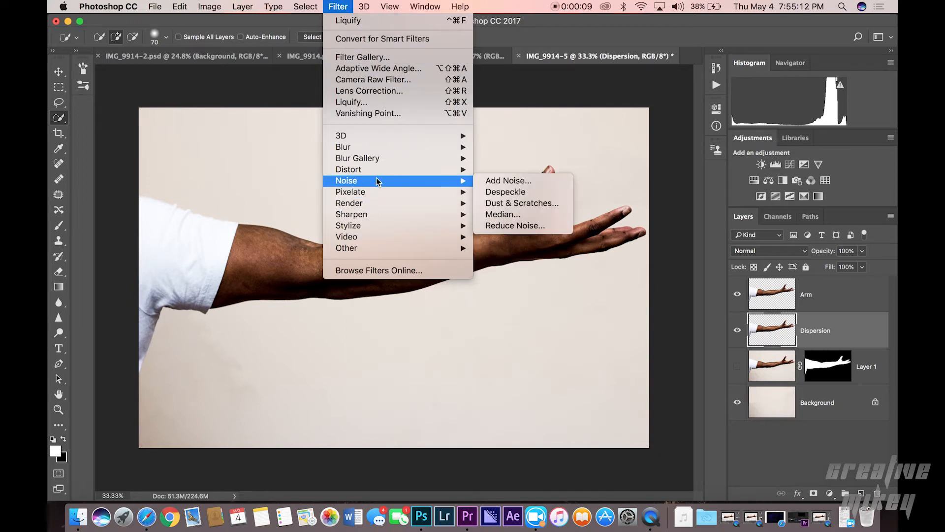
{"action": "left_click", "coordinate": [390, 103]}
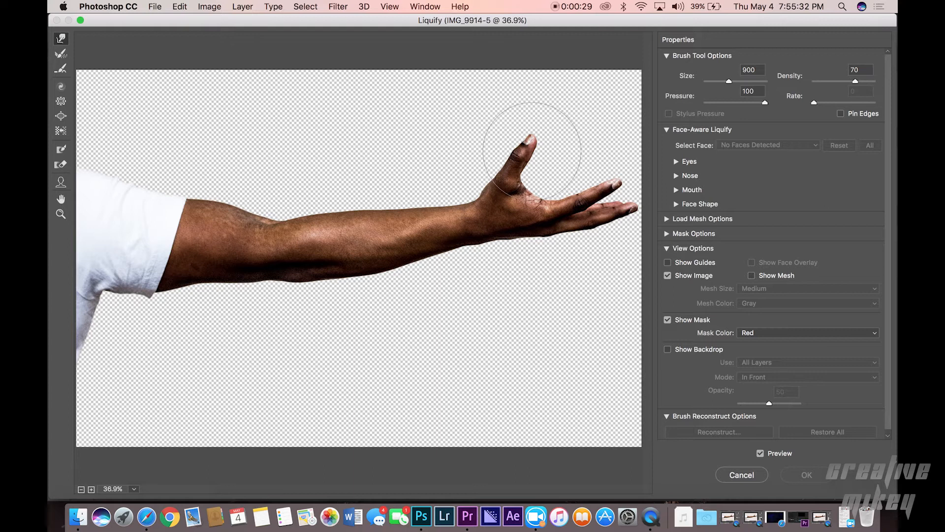
{"action": "mouse_move", "coordinate": [523, 152]}
{"action": "left_mouse_down"}
{"action": "mouse_move", "coordinate": [574, 58]}
{"action": "mouse_move", "coordinate": [598, 63]}
{"action": "left_mouse_up"}
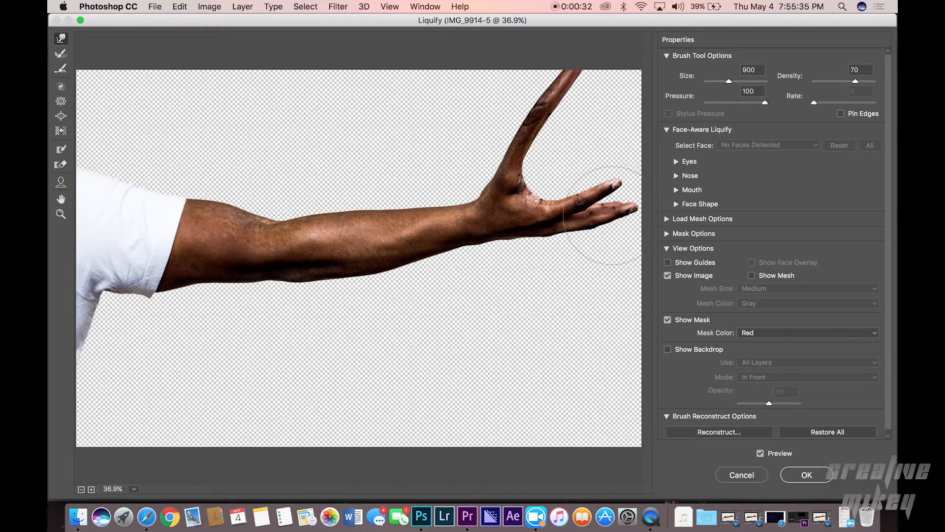
{"action": "left_click_drag", "start_coordinate": [538, 190], "coordinate": [663, 106]}
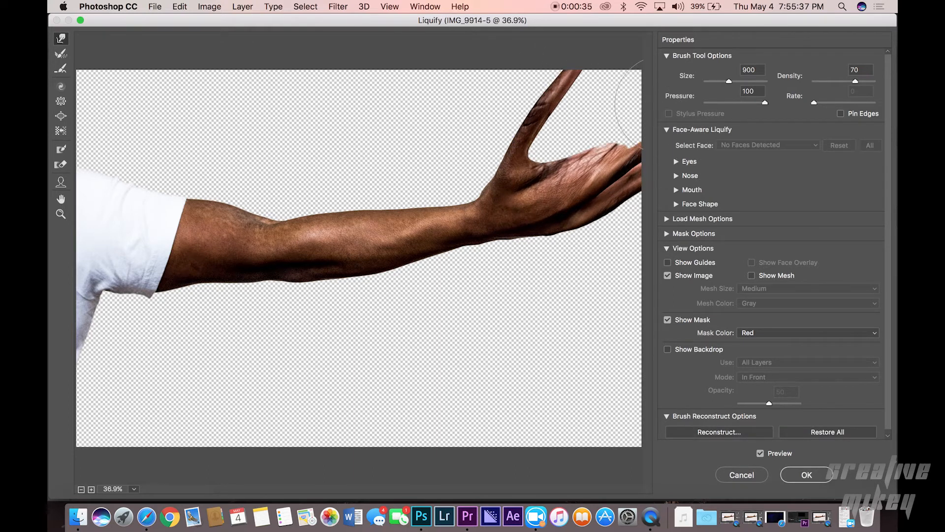
{"action": "left_click_drag", "start_coordinate": [552, 143], "coordinate": [647, 30]}
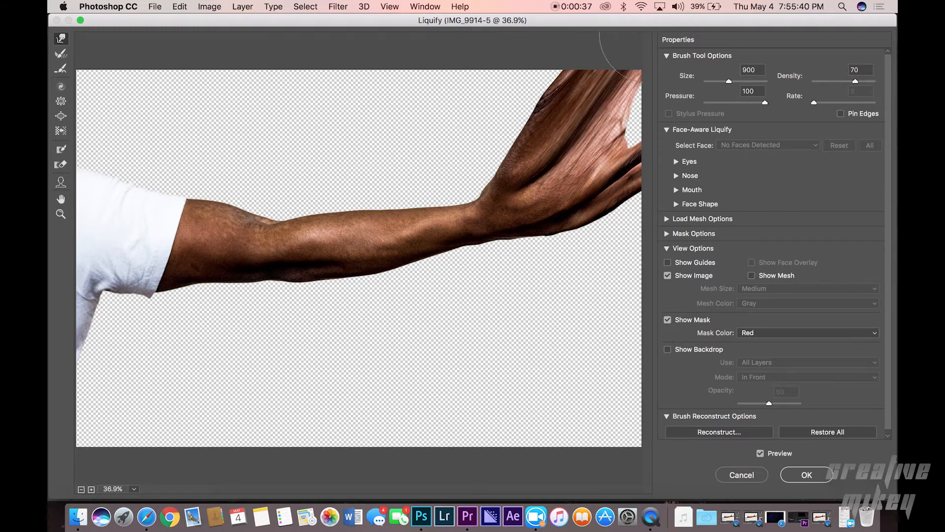
{"action": "left_click_drag", "start_coordinate": [603, 119], "coordinate": [665, 114]}
{"action": "mouse_move", "coordinate": [553, 212]}
{"action": "left_mouse_down"}
{"action": "mouse_move", "coordinate": [527, 211]}
{"action": "mouse_move", "coordinate": [610, 212]}
{"action": "left_mouse_up"}
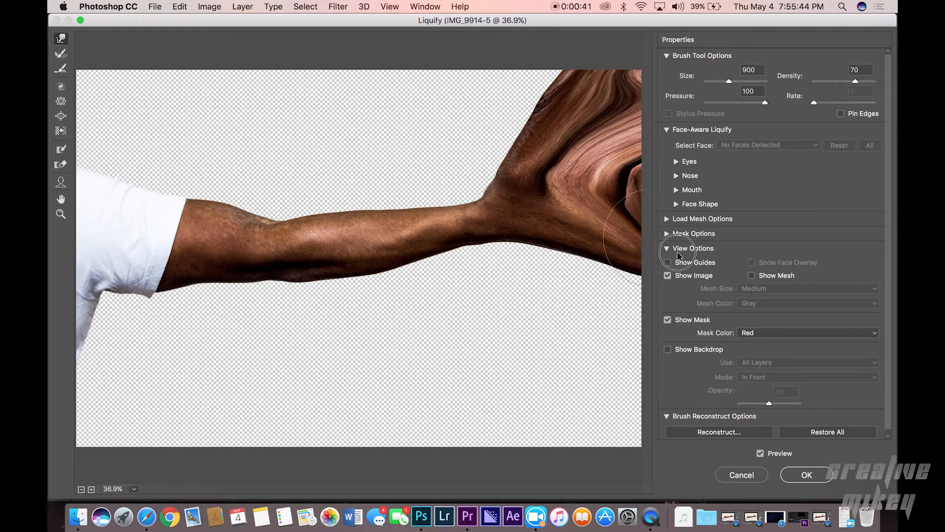
{"action": "mouse_move", "coordinate": [529, 272]}
{"action": "left_mouse_down"}
{"action": "mouse_move", "coordinate": [538, 297]}
{"action": "mouse_move", "coordinate": [590, 322]}
{"action": "left_mouse_up"}
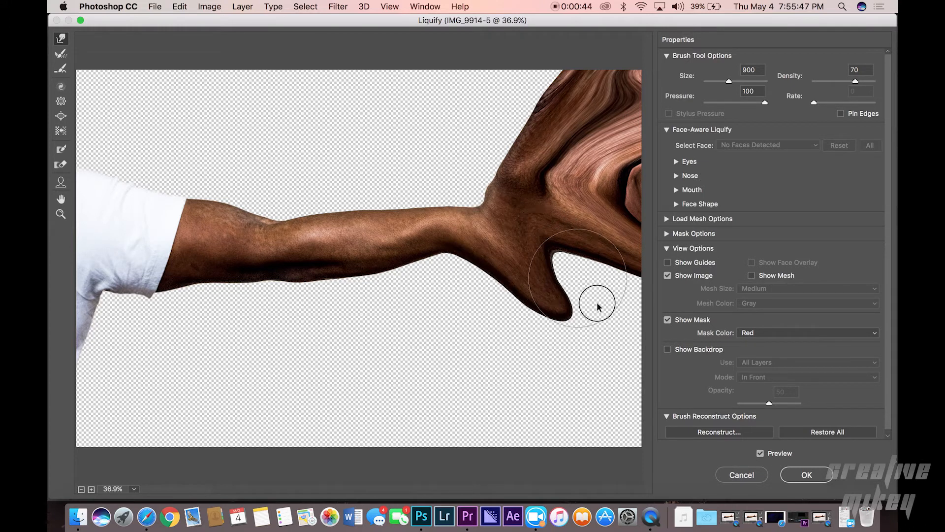
{"action": "left_click_drag", "start_coordinate": [573, 273], "coordinate": [668, 369]}
{"action": "mouse_move", "coordinate": [636, 317]}
{"action": "left_mouse_down"}
{"action": "mouse_move", "coordinate": [626, 284]}
{"action": "mouse_move", "coordinate": [661, 360]}
{"action": "left_mouse_up"}
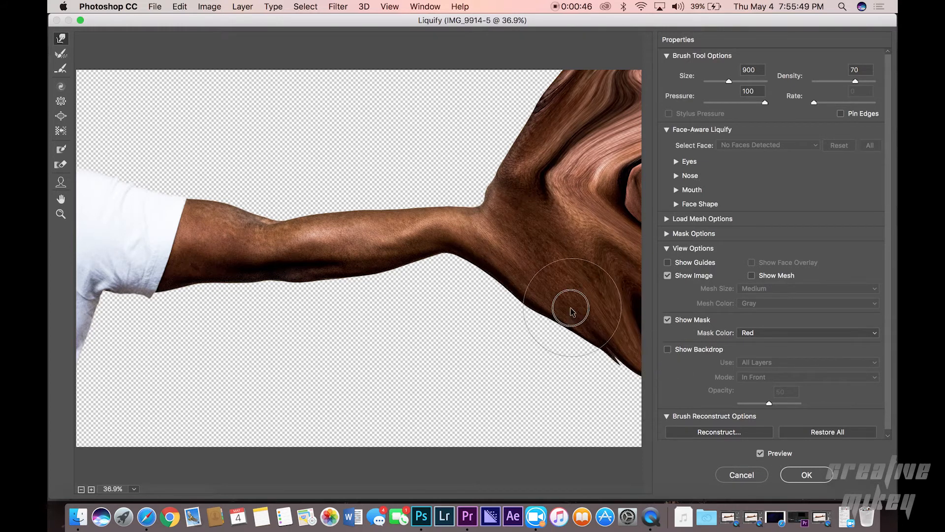
{"action": "left_click_drag", "start_coordinate": [571, 310], "coordinate": [667, 397]}
{"action": "left_click_drag", "start_coordinate": [460, 194], "coordinate": [491, 61]}
{"action": "left_click_drag", "start_coordinate": [480, 180], "coordinate": [525, 45]}
{"action": "left_click_drag", "start_coordinate": [509, 125], "coordinate": [546, 13]}
{"action": "left_click_drag", "start_coordinate": [514, 101], "coordinate": [504, 56]}
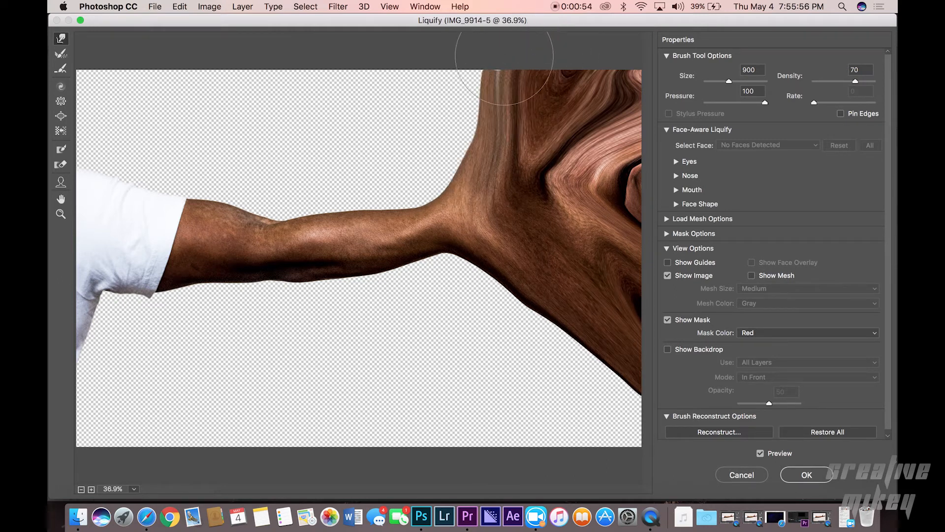
{"action": "left_click_drag", "start_coordinate": [507, 117], "coordinate": [501, 65]}
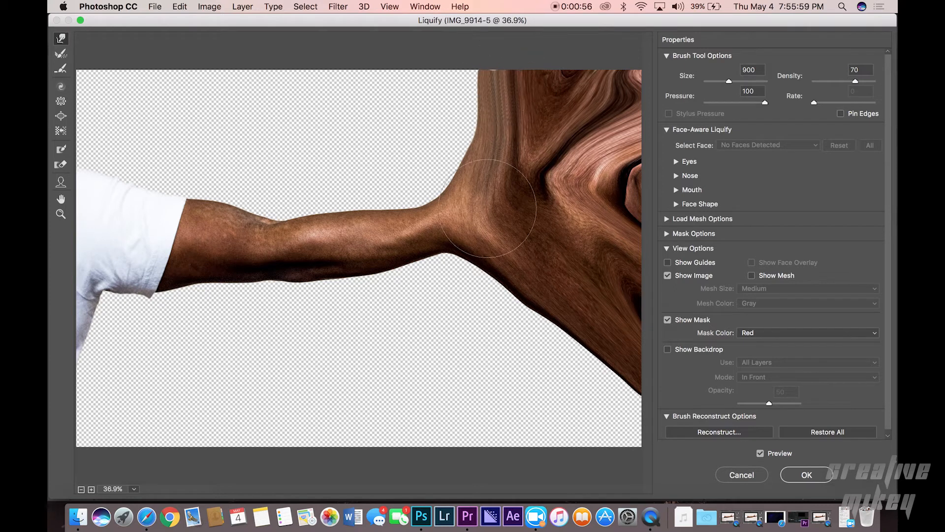
{"action": "mouse_move", "coordinate": [450, 238]}
{"action": "left_mouse_down"}
{"action": "mouse_move", "coordinate": [481, 296]}
{"action": "mouse_move", "coordinate": [460, 278]}
{"action": "mouse_move", "coordinate": [512, 376]}
{"action": "left_mouse_up"}
{"action": "left_click_drag", "start_coordinate": [510, 316], "coordinate": [571, 394]}
{"action": "left_click_drag", "start_coordinate": [580, 345], "coordinate": [677, 492]}
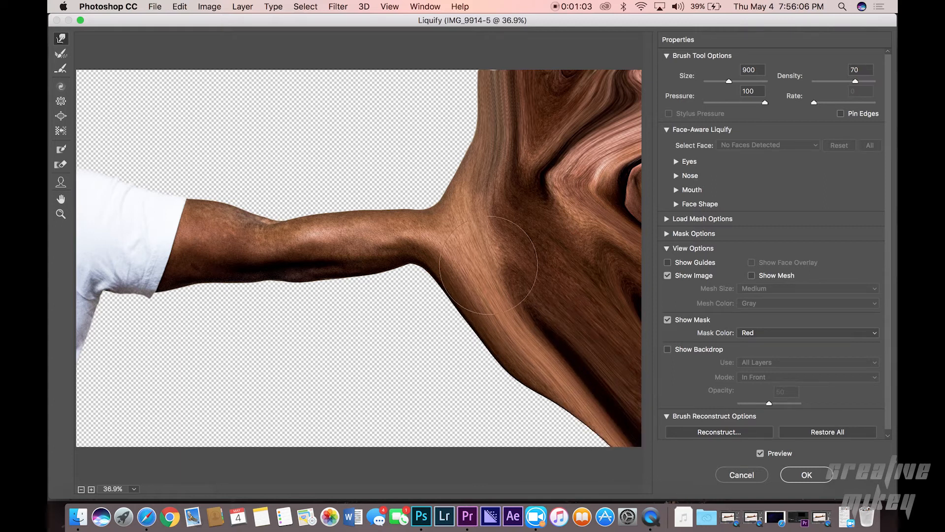
{"action": "left_click_drag", "start_coordinate": [433, 205], "coordinate": [434, 112]}
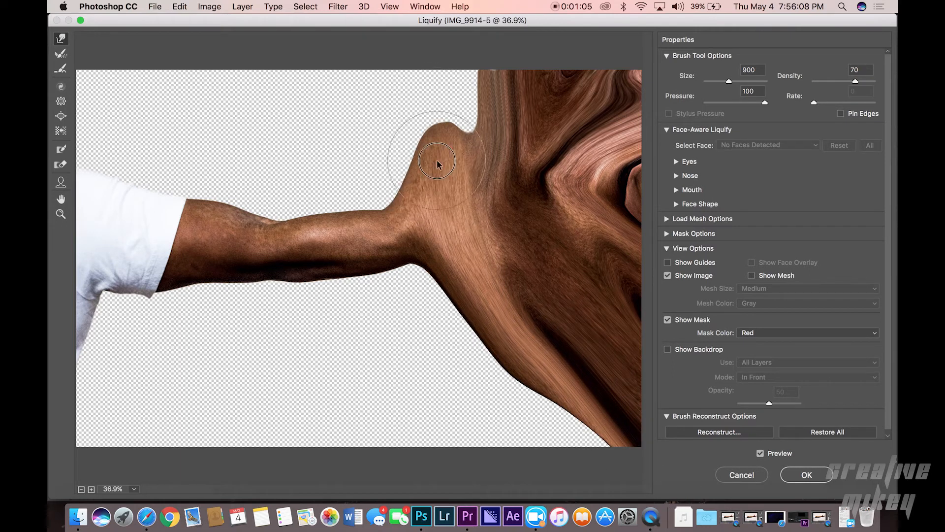
{"action": "left_click_drag", "start_coordinate": [438, 160], "coordinate": [463, 47]}
{"action": "left_click_drag", "start_coordinate": [472, 112], "coordinate": [499, 50]}
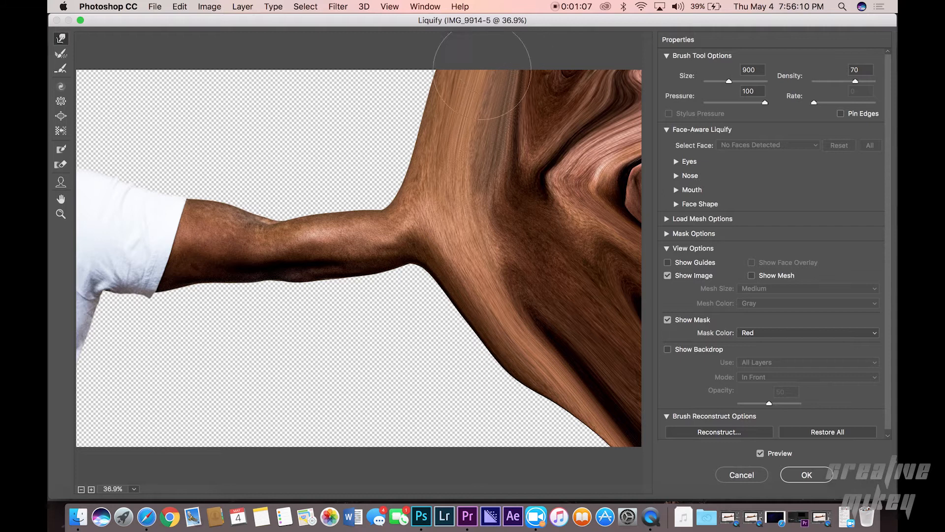
{"action": "mouse_move", "coordinate": [421, 277]}
{"action": "left_mouse_down"}
{"action": "mouse_move", "coordinate": [553, 438]}
{"action": "mouse_move", "coordinate": [517, 416]}
{"action": "mouse_move", "coordinate": [581, 478]}
{"action": "mouse_move", "coordinate": [602, 445]}
{"action": "left_mouse_up"}
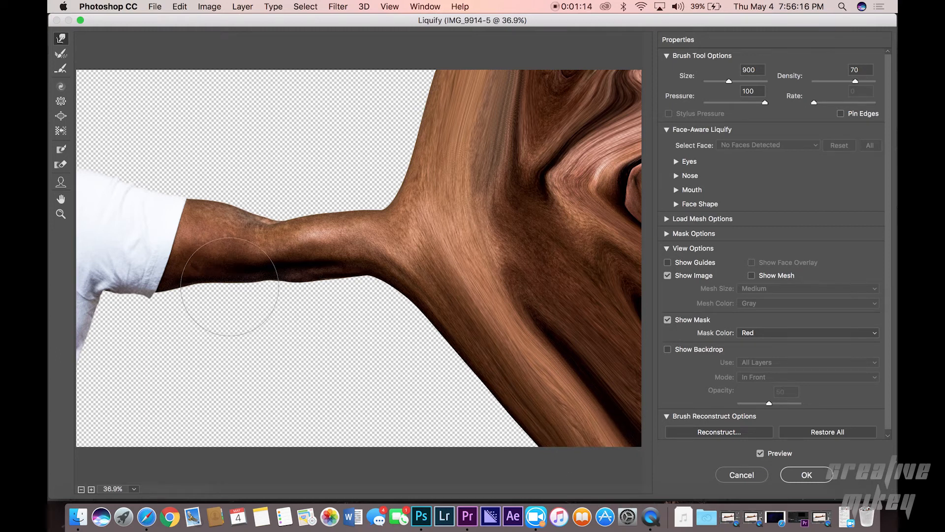
{"action": "mouse_move", "coordinate": [391, 268]}
{"action": "left_mouse_down"}
{"action": "mouse_move", "coordinate": [389, 207]}
{"action": "mouse_move", "coordinate": [422, 63]}
{"action": "mouse_move", "coordinate": [440, 34]}
{"action": "left_mouse_up"}
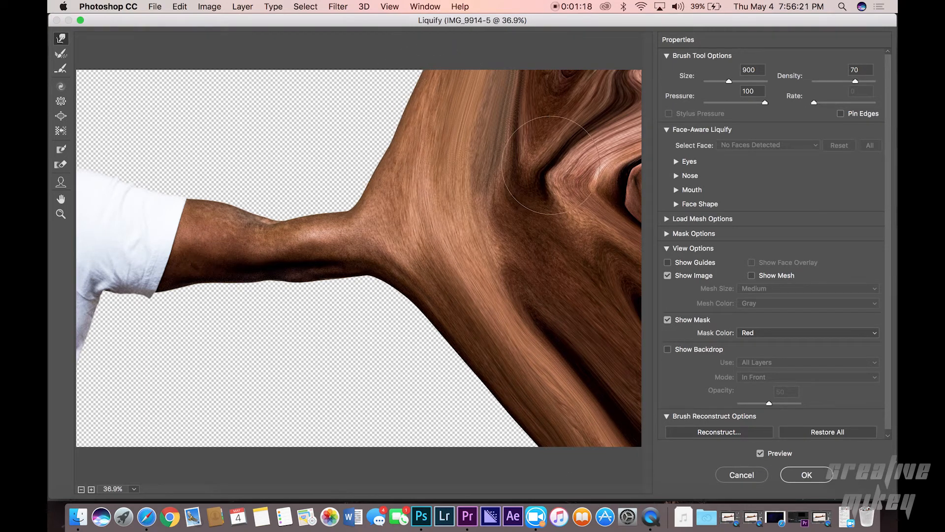
{"action": "left_click_drag", "start_coordinate": [551, 166], "coordinate": [615, 80]}
{"action": "left_click_drag", "start_coordinate": [592, 219], "coordinate": [617, 224]}
{"action": "left_click_drag", "start_coordinate": [584, 190], "coordinate": [659, 186]}
{"action": "left_click_drag", "start_coordinate": [605, 168], "coordinate": [666, 122]}
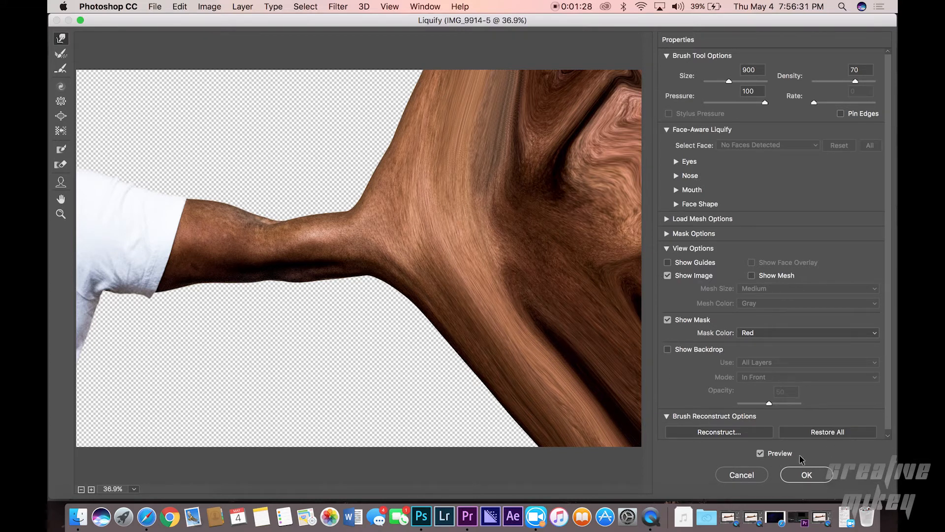
{"action": "left_click", "coordinate": [807, 474]}
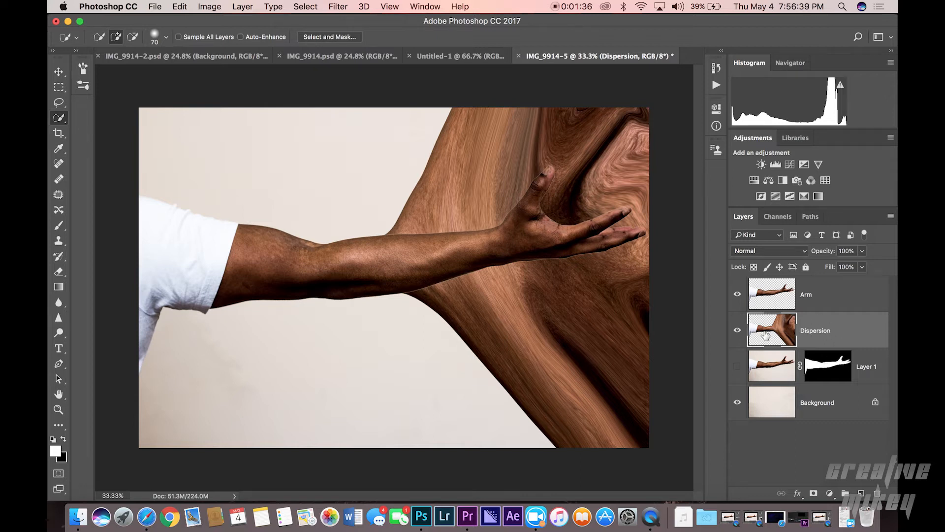
Step: Add a black hide-all layer mask to the Dispersion layer and a white reveal-all mask to the Arm layer
{"action": "left_click", "coordinate": [815, 494], "text": "alt"}
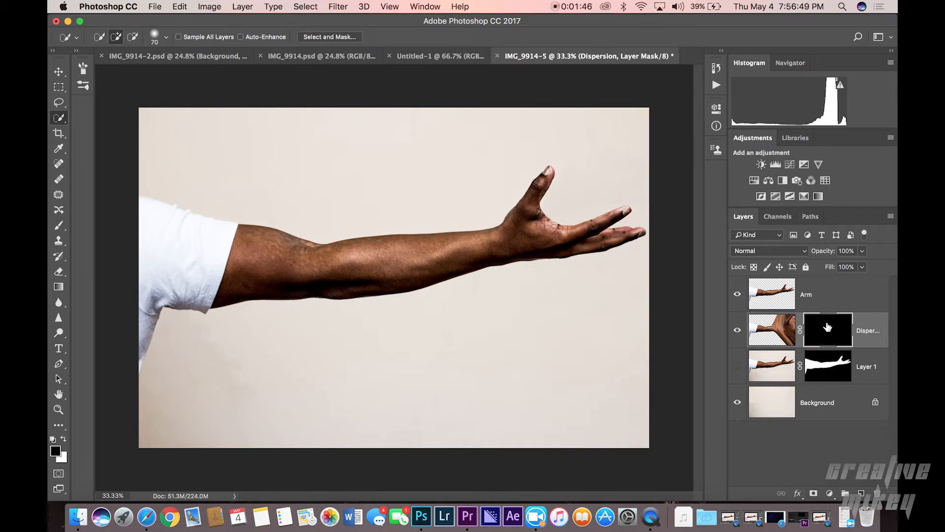
{"action": "left_click", "coordinate": [832, 295]}
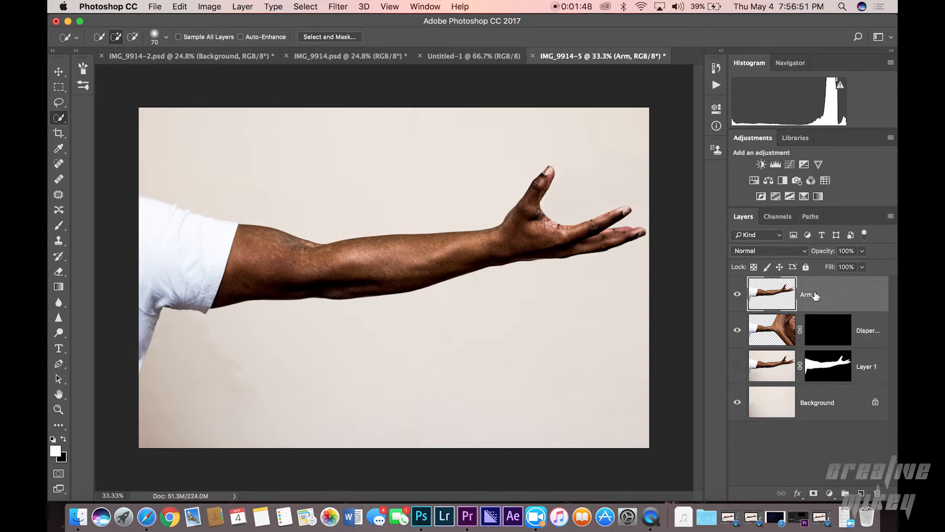
{"action": "left_click", "coordinate": [814, 493]}
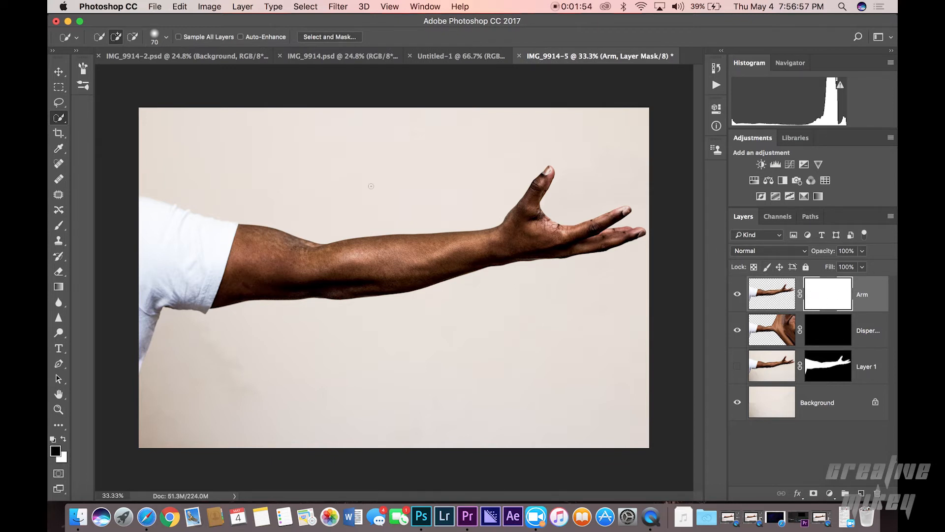
Step: Switch to the Brush tool and open the brush settings panel showing the dispersion brush tips
{"action": "key", "text": "b"}
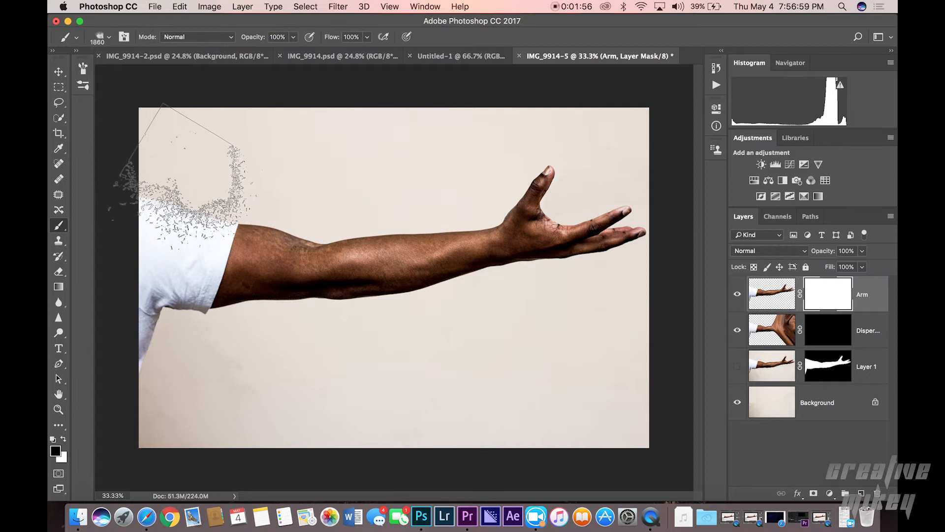
{"action": "left_click", "coordinate": [123, 36]}
{"action": "left_click_drag", "start_coordinate": [244, 66], "coordinate": [81, 71]}
{"action": "mouse_move", "coordinate": [208, 72]}
{"action": "left_mouse_down"}
{"action": "mouse_move", "coordinate": [75, 71]}
{"action": "mouse_move", "coordinate": [84, 76]}
{"action": "left_mouse_up"}
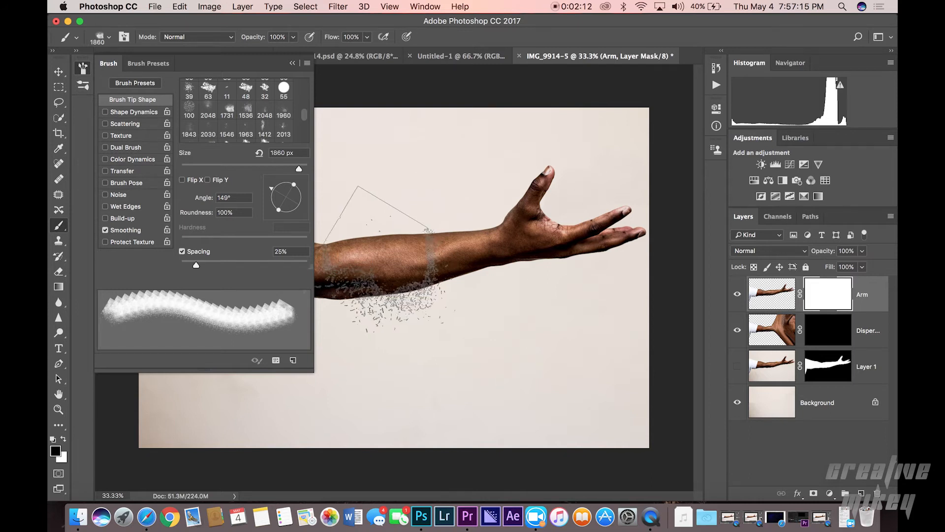
Step: Check the foreground color in the Color Picker while switching between layer masks
{"action": "left_click", "coordinate": [57, 452]}
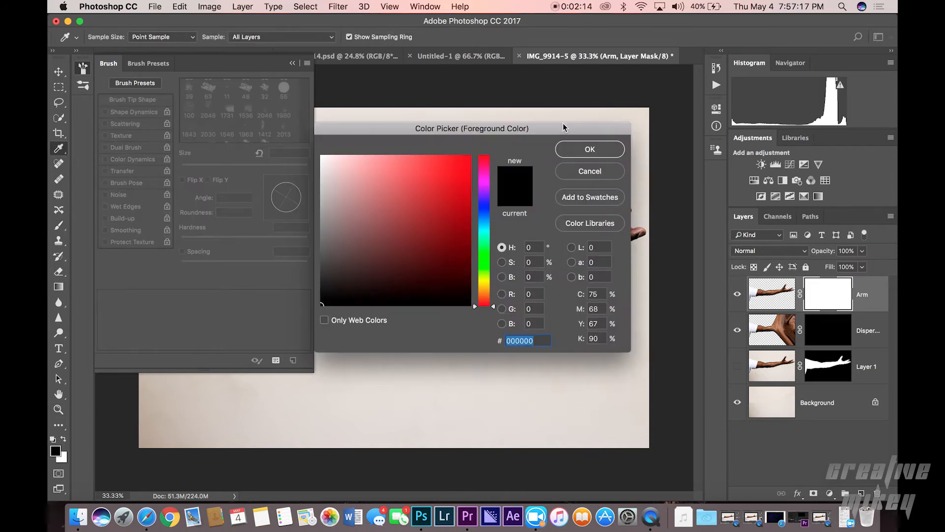
{"action": "left_click", "coordinate": [586, 150]}
{"action": "left_click", "coordinate": [841, 341]}
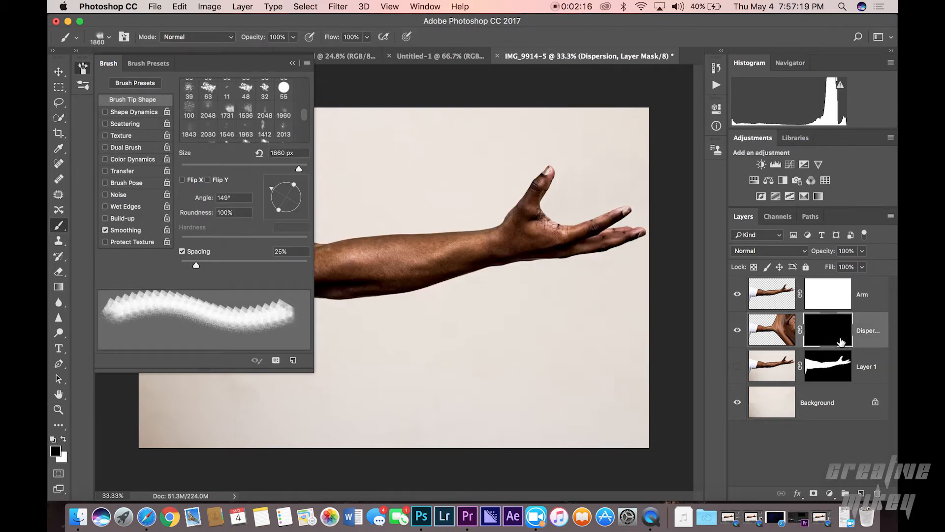
{"action": "left_click", "coordinate": [57, 453]}
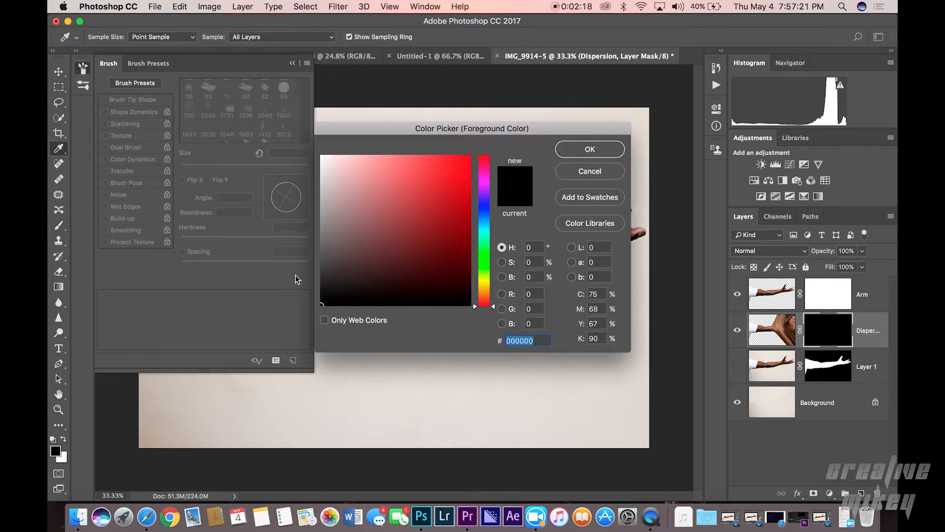
{"action": "left_click", "coordinate": [618, 150]}
{"action": "key", "text": "b"}
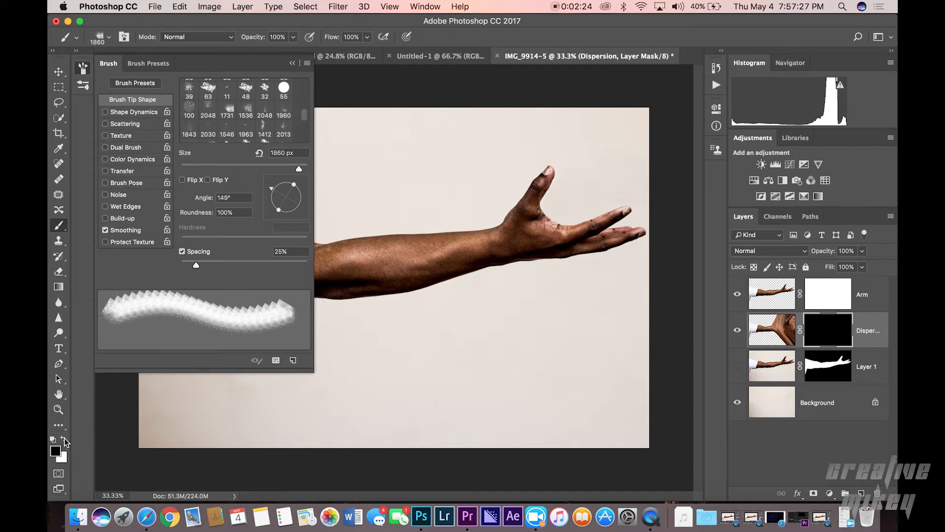
{"action": "left_click", "coordinate": [63, 437]}
{"action": "left_click", "coordinate": [63, 437]}
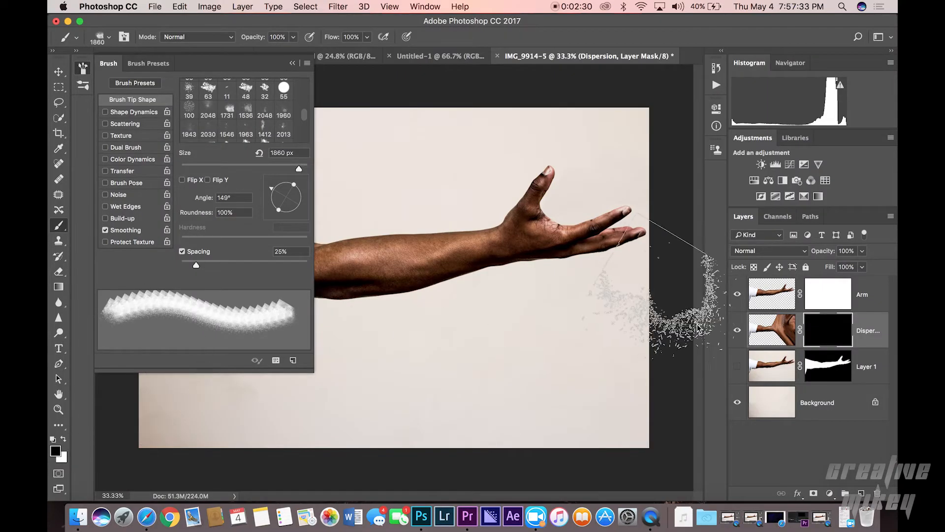
Step: Target the Arm layer mask and pick the 1731 px dispersion brush tip with its angle set to -47°
{"action": "left_click", "coordinate": [851, 297]}
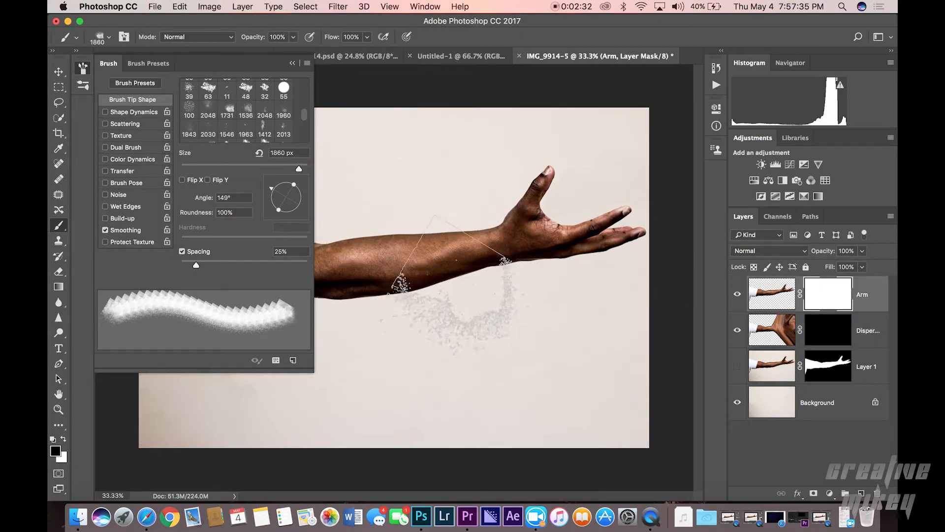
{"action": "left_click_drag", "start_coordinate": [269, 193], "coordinate": [298, 217]}
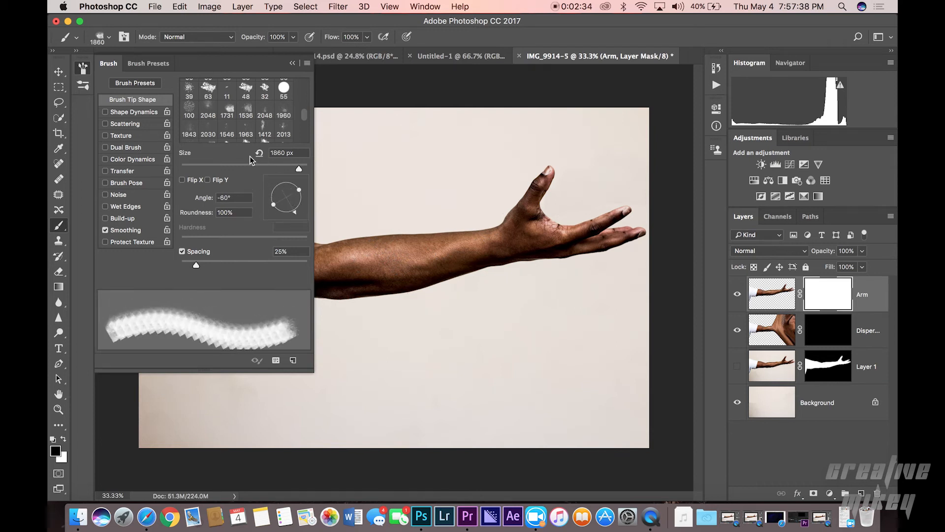
{"action": "left_click", "coordinate": [230, 111]}
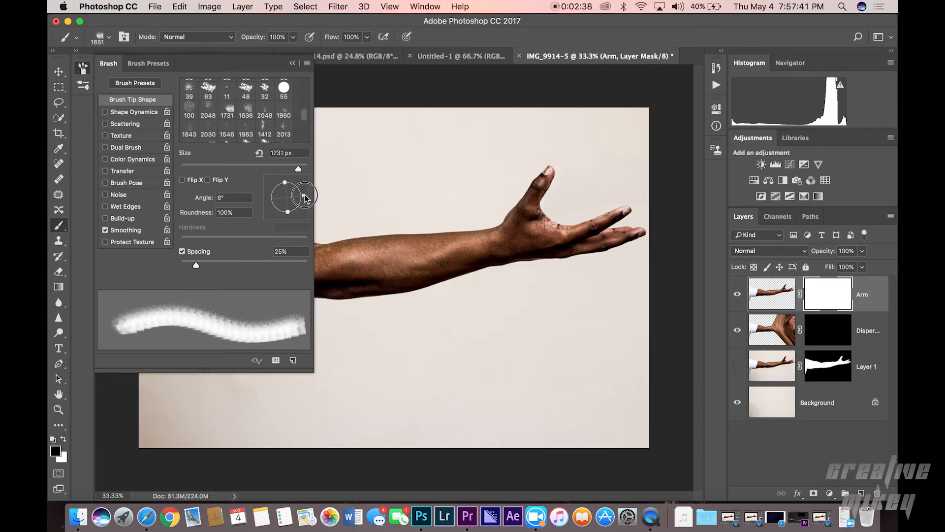
{"action": "left_click_drag", "start_coordinate": [305, 197], "coordinate": [305, 213]}
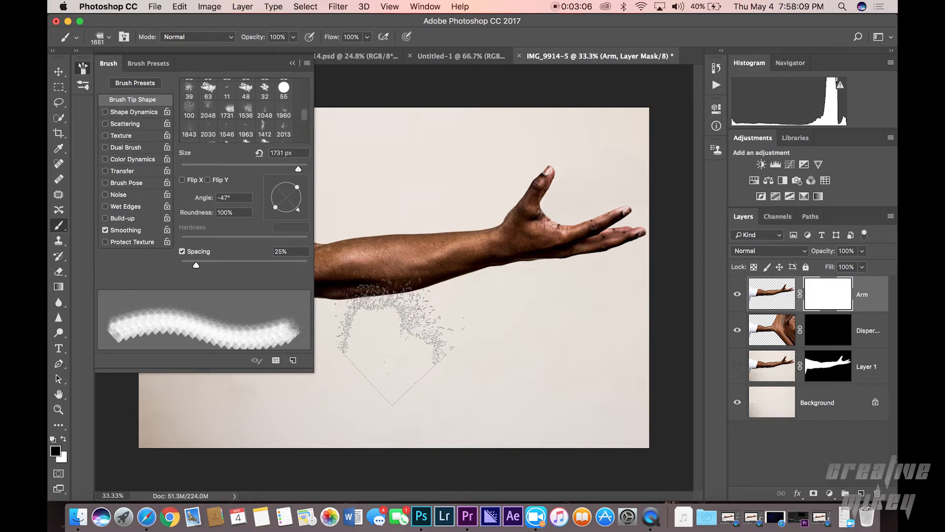
Step: Stamp the dispersion brush in black six times along the forearm on the Arm mask, then undo the last three stamps
{"action": "left_click", "coordinate": [365, 300]}
{"action": "left_click", "coordinate": [400, 287]}
{"action": "left_click", "coordinate": [429, 282]}
{"action": "left_click", "coordinate": [501, 293]}
{"action": "left_click", "coordinate": [560, 276]}
{"action": "left_click", "coordinate": [589, 268]}
{"action": "key", "text": "super+alt+z"}
{"action": "key", "text": "super+alt+z"}
{"action": "key", "text": "super+alt+z"}
{"action": "key", "text": "super+alt+z"}
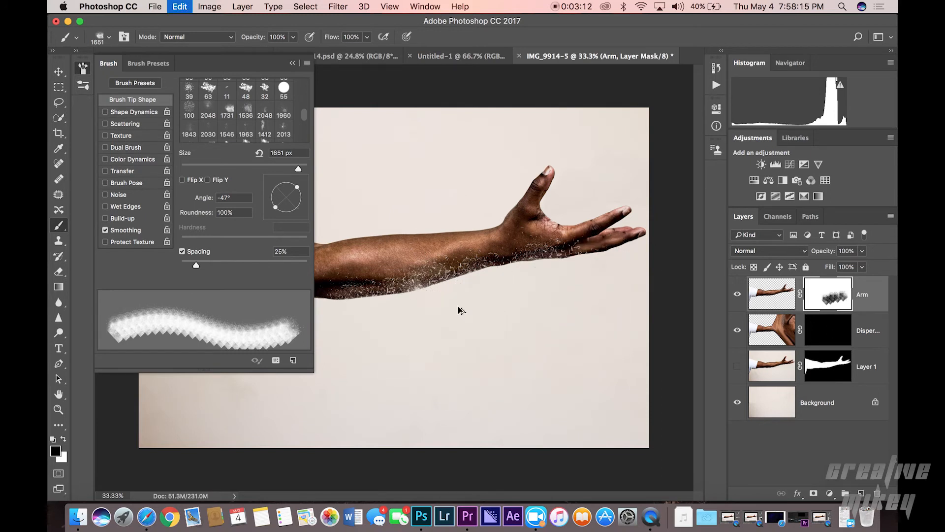
Step: Step back two more history states, then stroke and stamp the dispersion brush in black near the hand on the Arm mask
{"action": "key", "text": "super+alt+z"}
{"action": "key", "text": "super+alt+z"}
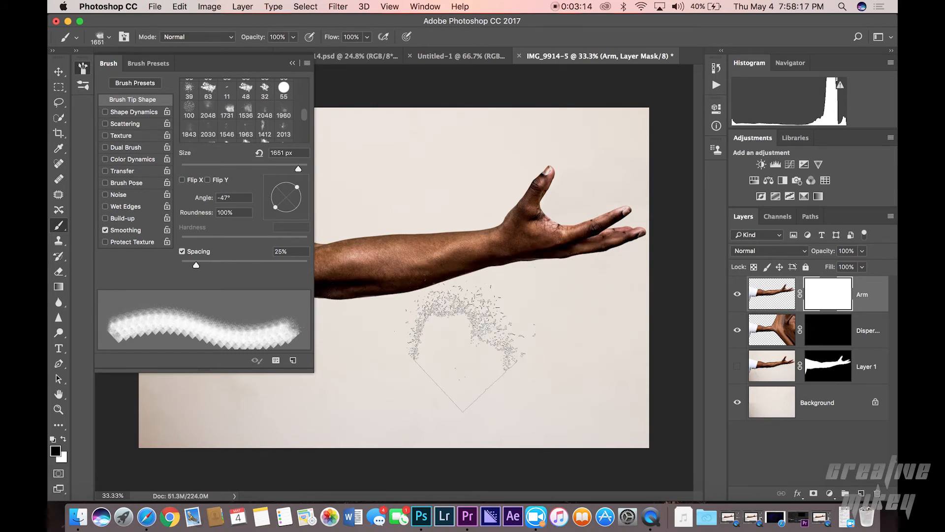
{"action": "mouse_move", "coordinate": [450, 328]}
{"action": "left_mouse_down"}
{"action": "mouse_move", "coordinate": [542, 305]}
{"action": "mouse_move", "coordinate": [591, 305]}
{"action": "mouse_move", "coordinate": [571, 300]}
{"action": "mouse_move", "coordinate": [616, 291]}
{"action": "mouse_move", "coordinate": [503, 319]}
{"action": "left_mouse_up"}
{"action": "left_click", "coordinate": [506, 311]}
{"action": "left_click", "coordinate": [477, 315]}
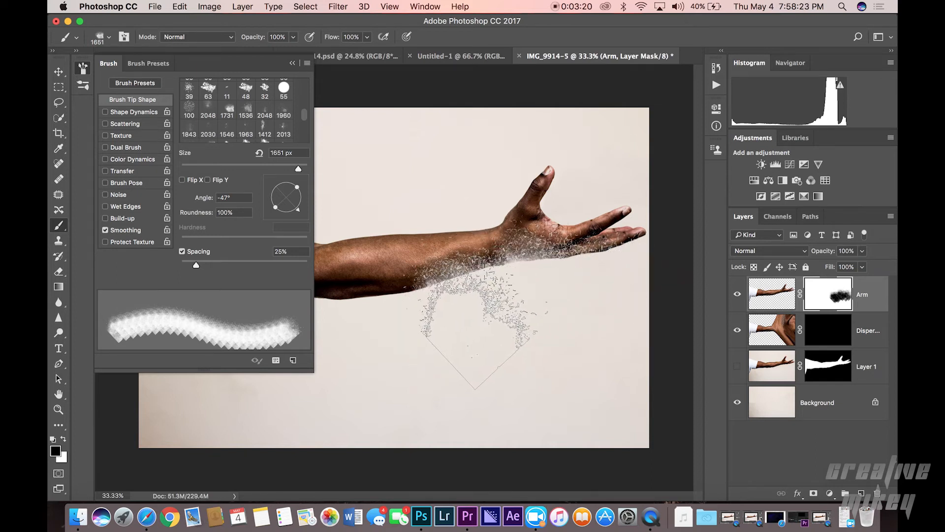
Step: Rotate the brush tip to 132° and stamp it three more times over the wrist on the Arm mask
{"action": "left_click_drag", "start_coordinate": [299, 199], "coordinate": [261, 170]}
{"action": "mouse_move", "coordinate": [421, 197]}
{"action": "left_mouse_down"}
{"action": "mouse_move", "coordinate": [483, 182]}
{"action": "mouse_move", "coordinate": [506, 156]}
{"action": "mouse_move", "coordinate": [498, 144]}
{"action": "mouse_move", "coordinate": [483, 208]}
{"action": "mouse_move", "coordinate": [414, 224]}
{"action": "left_mouse_up"}
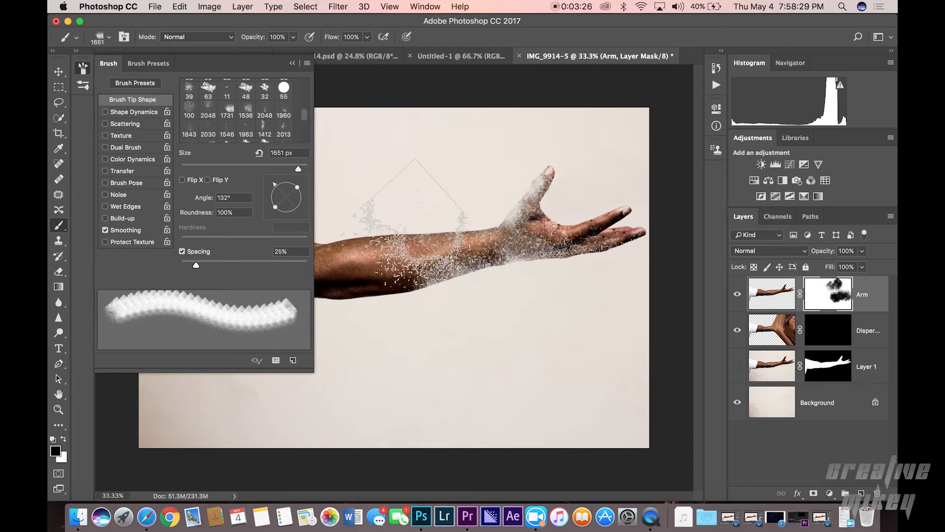
{"action": "left_click", "coordinate": [433, 243]}
{"action": "left_click", "coordinate": [479, 246]}
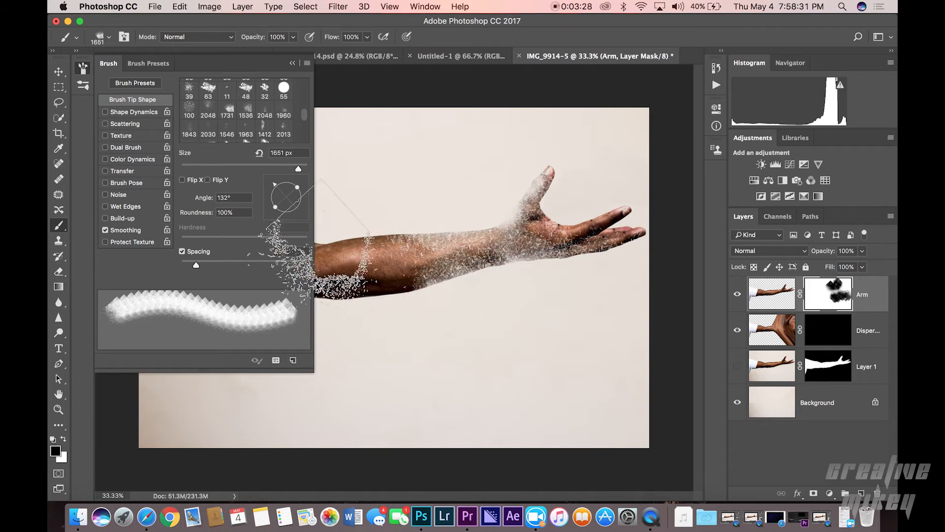
Step: Rotate the brush tip to -18° and stamp it twice along the forearm and hand on the Arm mask
{"action": "left_click_drag", "start_coordinate": [299, 213], "coordinate": [321, 209]}
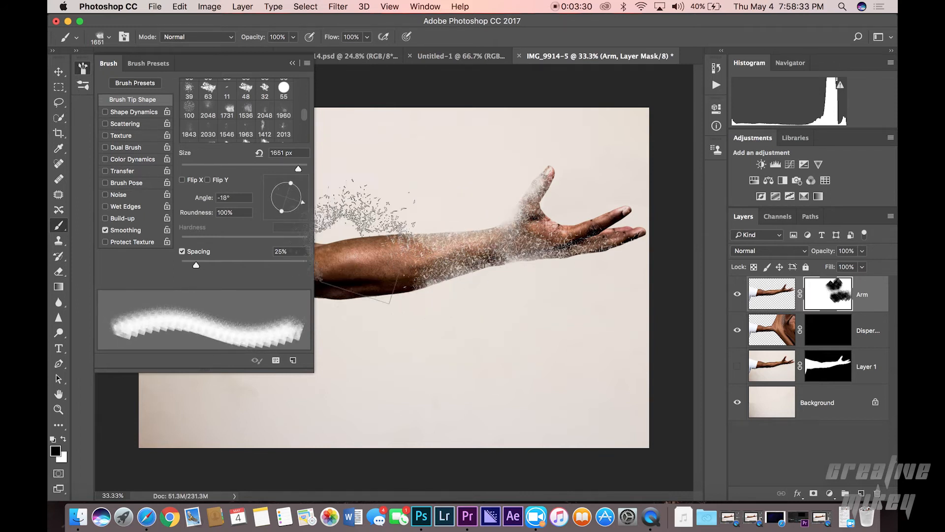
{"action": "left_click", "coordinate": [460, 253]}
{"action": "left_click", "coordinate": [551, 237]}
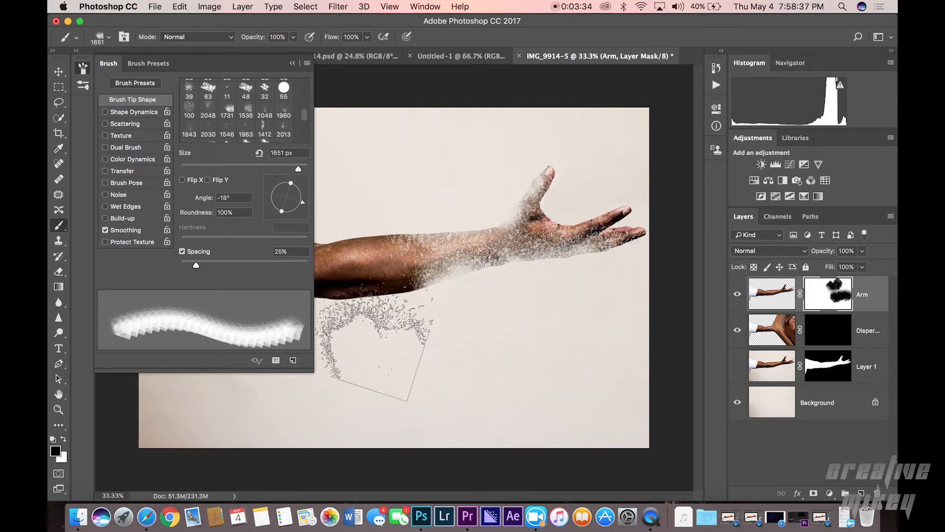
Step: Rotate the brush tip to 135° and stamp it repeatedly across the hand and fingers on the Arm mask
{"action": "left_click_drag", "start_coordinate": [290, 183], "coordinate": [272, 187]}
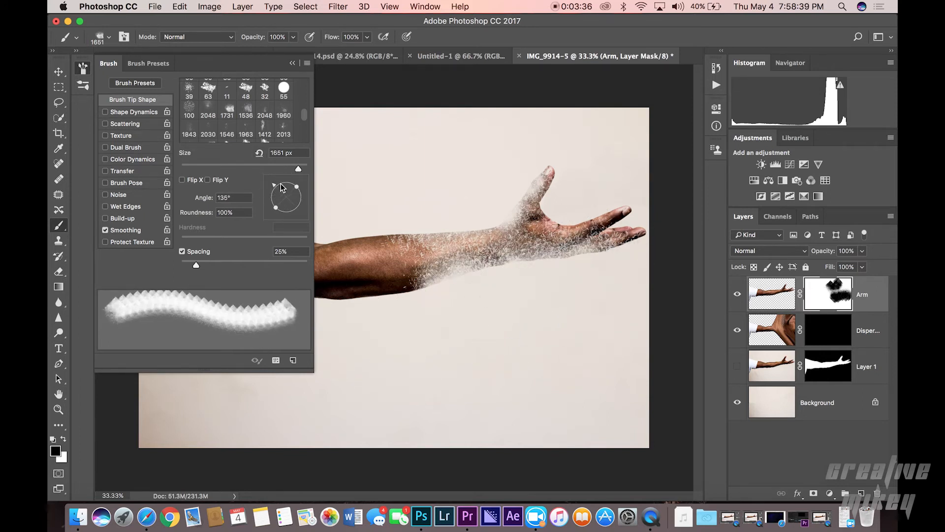
{"action": "left_click", "coordinate": [570, 213]}
{"action": "left_click", "coordinate": [573, 219]}
{"action": "left_click", "coordinate": [582, 220]}
{"action": "left_click", "coordinate": [611, 222]}
{"action": "left_click", "coordinate": [673, 214]}
{"action": "left_click", "coordinate": [610, 227]}
{"action": "left_click", "coordinate": [566, 202]}
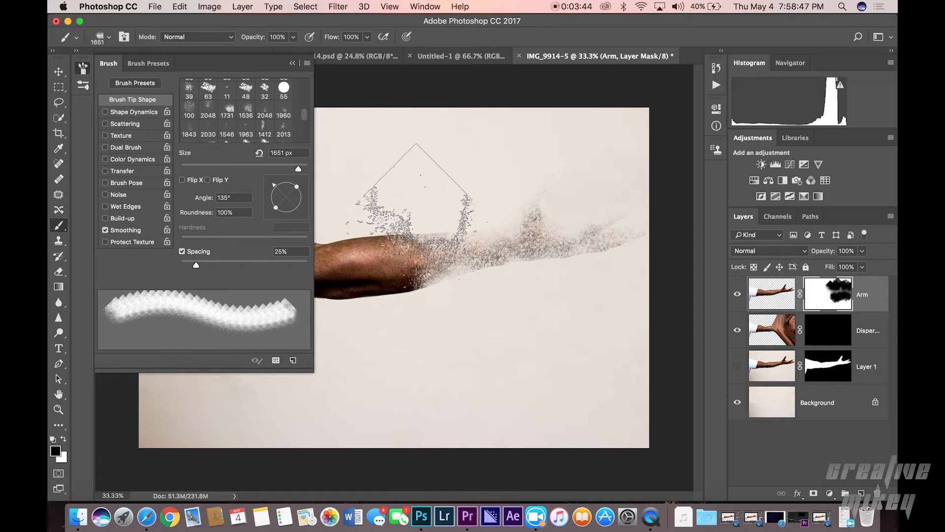
Step: Stamp the brush at -56° and then at -20° over the lower forearm on the Arm mask
{"action": "left_click_drag", "start_coordinate": [299, 212], "coordinate": [299, 218]}
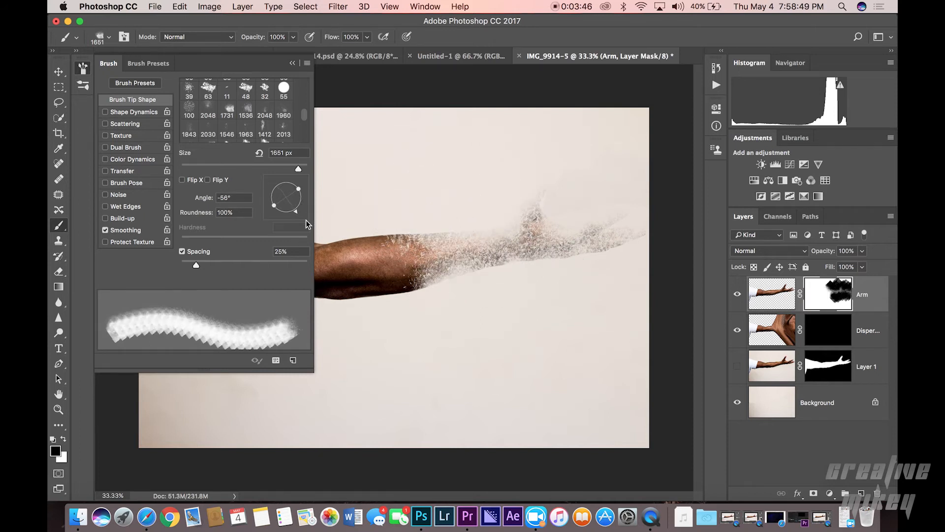
{"action": "left_click", "coordinate": [452, 326]}
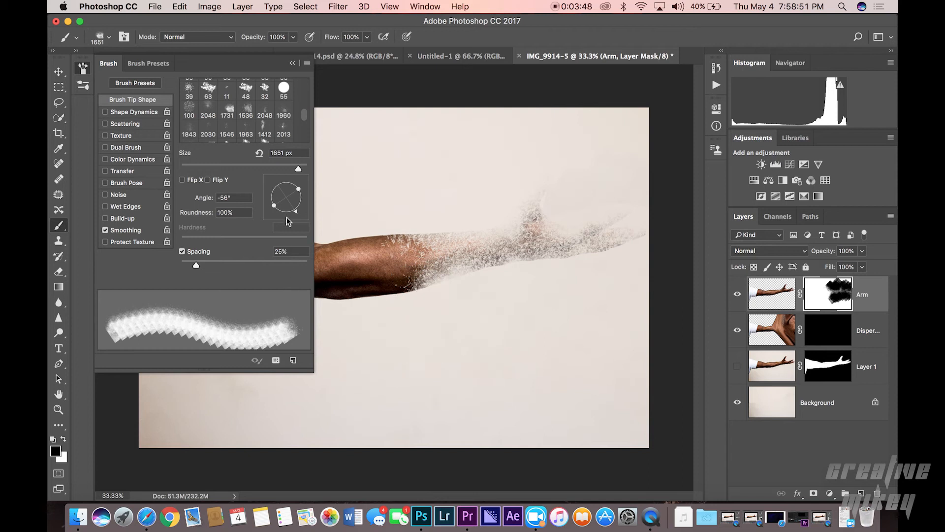
{"action": "left_click_drag", "start_coordinate": [298, 220], "coordinate": [301, 206]}
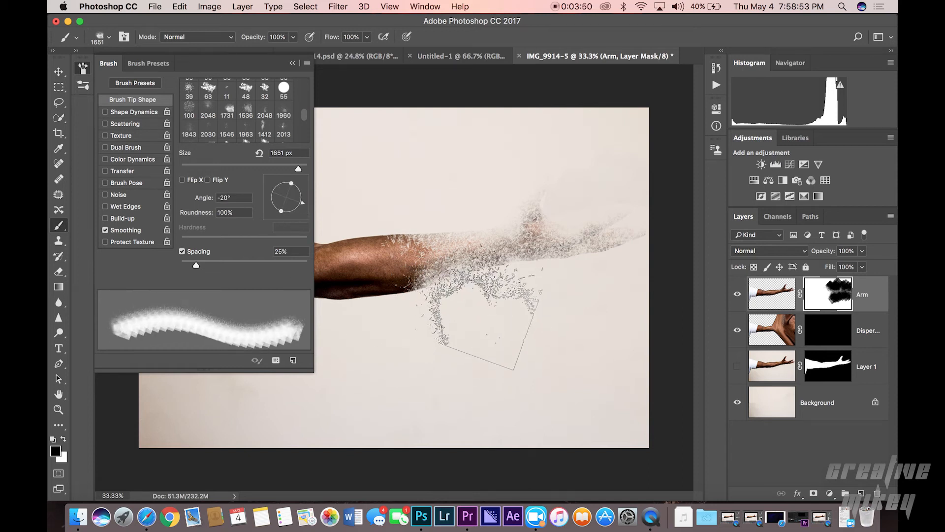
{"action": "left_click", "coordinate": [442, 298]}
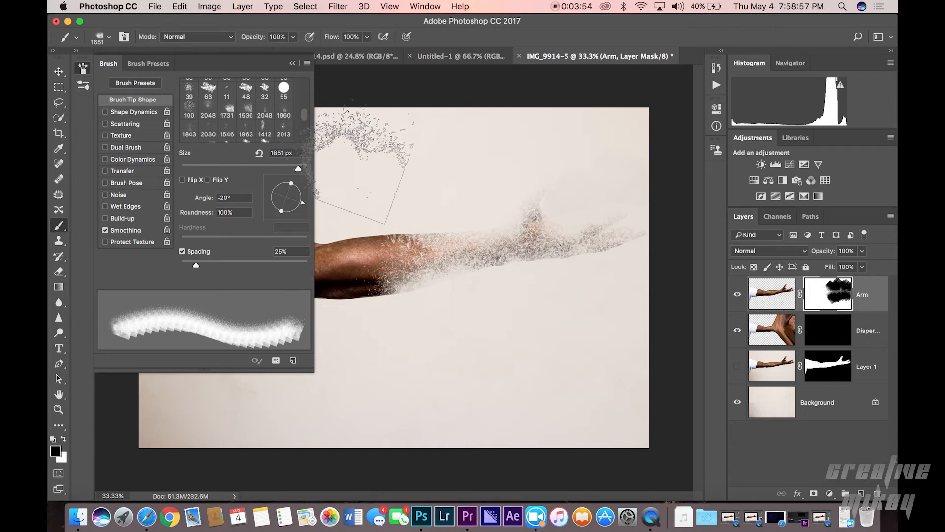
Step: Target the Dispersion layer mask, swap to a white foreground color, and pick the 1536 px dispersion brush tip
{"action": "mouse_move", "coordinate": [298, 195]}
{"action": "left_mouse_down"}
{"action": "mouse_move", "coordinate": [290, 183]}
{"action": "mouse_move", "coordinate": [271, 190]}
{"action": "left_mouse_up"}
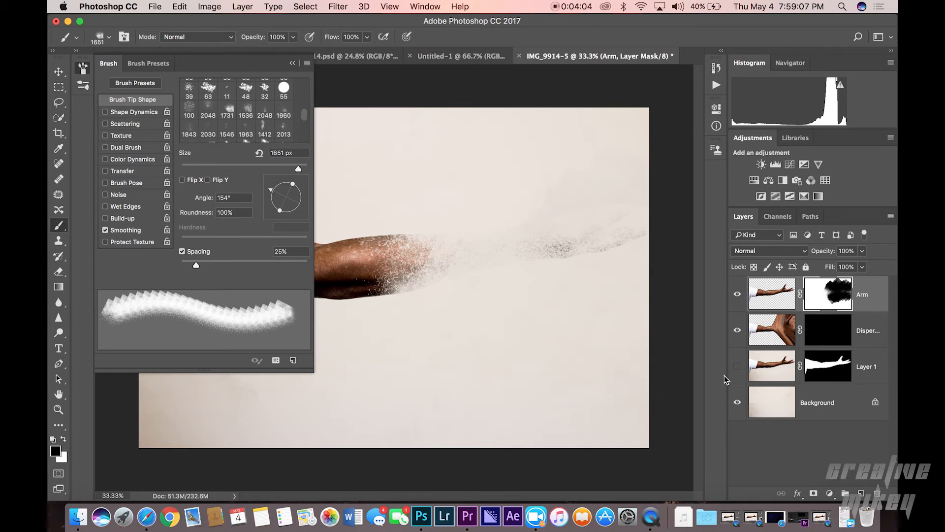
{"action": "left_click", "coordinate": [832, 330]}
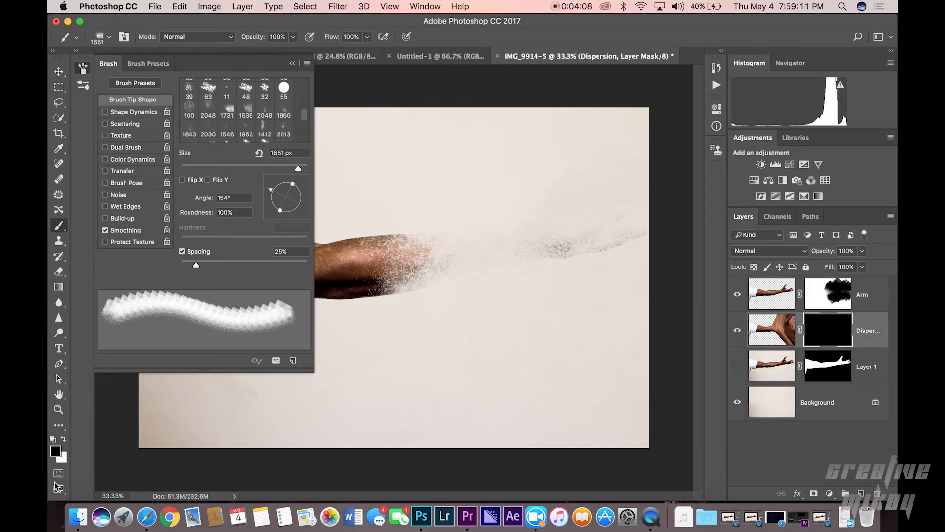
{"action": "left_click", "coordinate": [63, 440]}
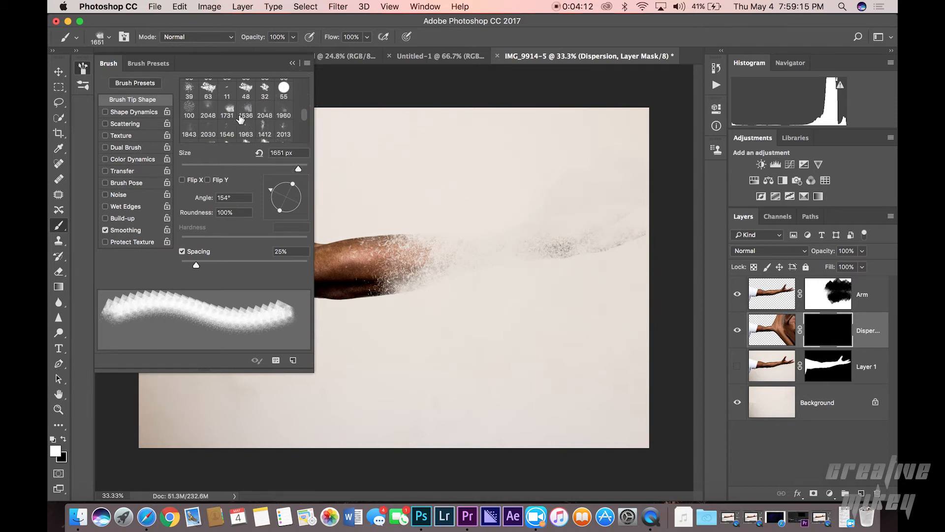
{"action": "left_click", "coordinate": [232, 108]}
{"action": "left_click", "coordinate": [245, 109]}
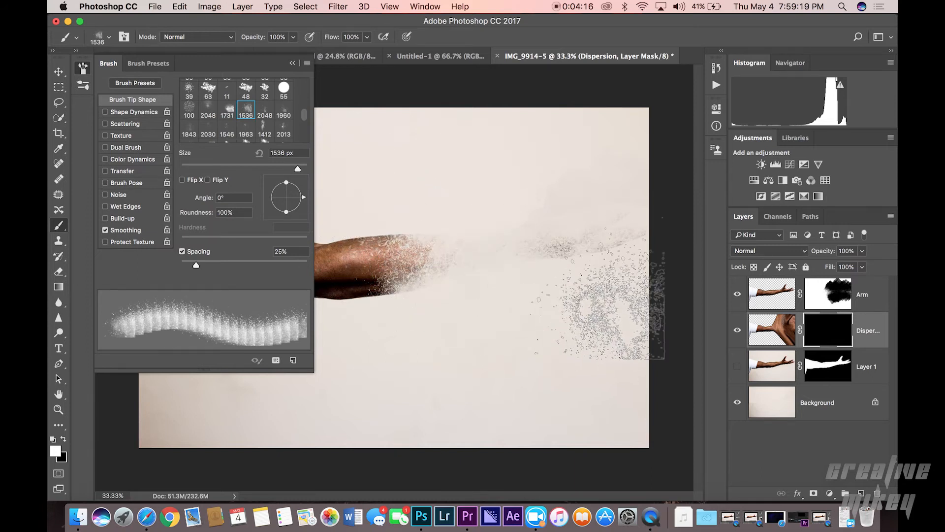
Step: Enlarge the brush to 2700 px and stamp white twice beyond the hand on the Dispersion mask
{"action": "key", "text": "bracketright"}
{"action": "key", "text": "bracketright"}
{"action": "key", "text": "bracketright"}
{"action": "key", "text": "bracketright"}
{"action": "key", "text": "bracketright"}
{"action": "key", "text": "bracketright"}
{"action": "key", "text": "bracketright"}
{"action": "key", "text": "bracketright"}
{"action": "key", "text": "bracketright"}
{"action": "key", "text": "bracketright"}
{"action": "key", "text": "bracketright"}
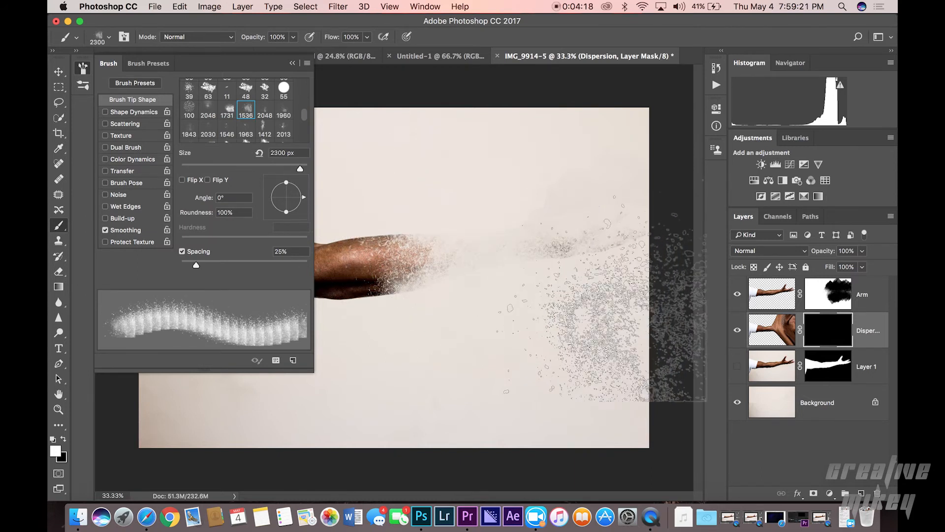
{"action": "key", "text": "bracketright"}
{"action": "left_click", "coordinate": [601, 308]}
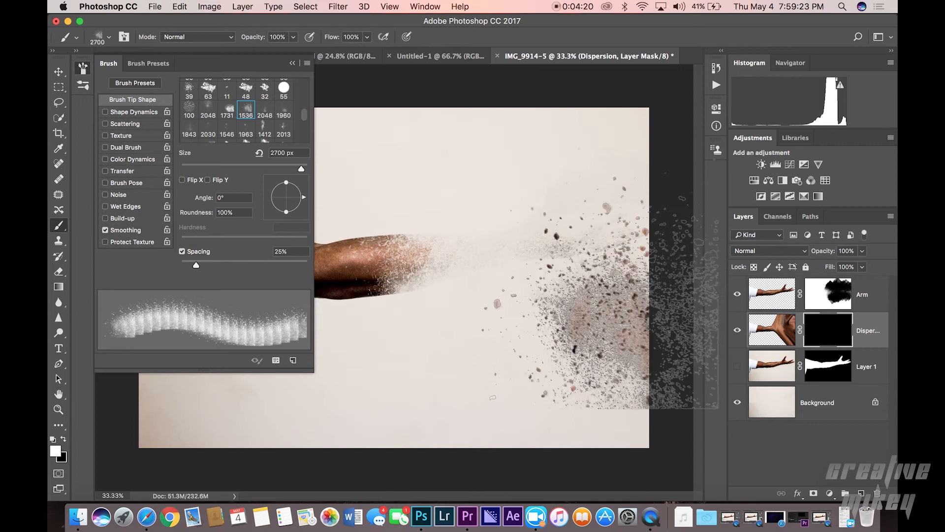
{"action": "left_click", "coordinate": [609, 170]}
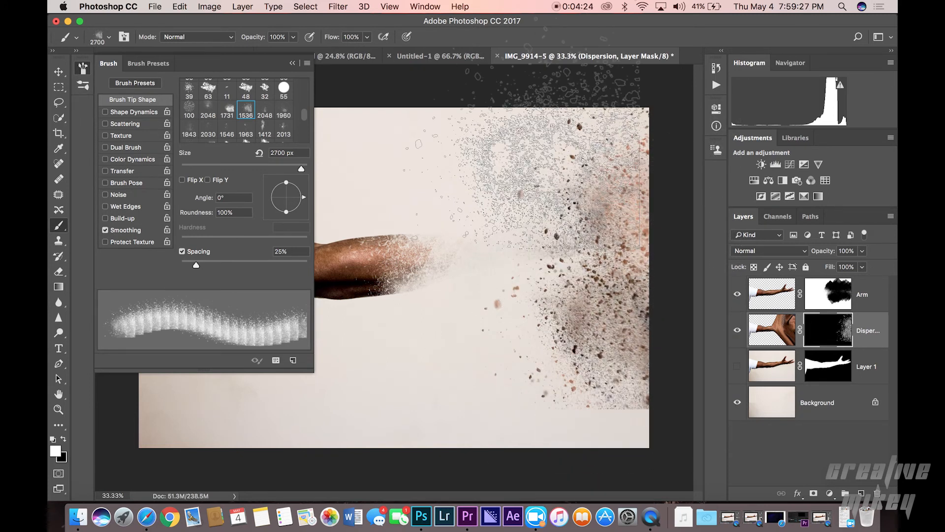
Step: Enlarge the brush to about 4200 px, rotate it to 87°, and stamp white over the right side of the Dispersion mask
{"action": "key", "text": "bracketright"}
{"action": "key", "text": "bracketright"}
{"action": "key", "text": "bracketright"}
{"action": "key", "text": "bracketright"}
{"action": "key", "text": "bracketright"}
{"action": "key", "text": "bracketright"}
{"action": "key", "text": "bracketright"}
{"action": "key", "text": "bracketright"}
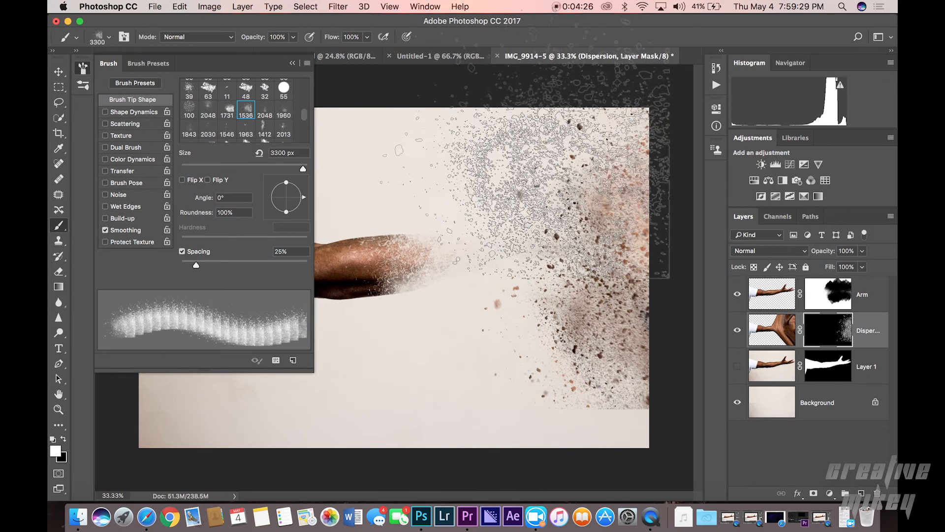
{"action": "key", "text": "bracketright"}
{"action": "key", "text": "bracketright"}
{"action": "key", "text": "bracketright"}
{"action": "key", "text": "bracketright"}
{"action": "key", "text": "bracketright"}
{"action": "key", "text": "bracketright"}
{"action": "key", "text": "bracketright"}
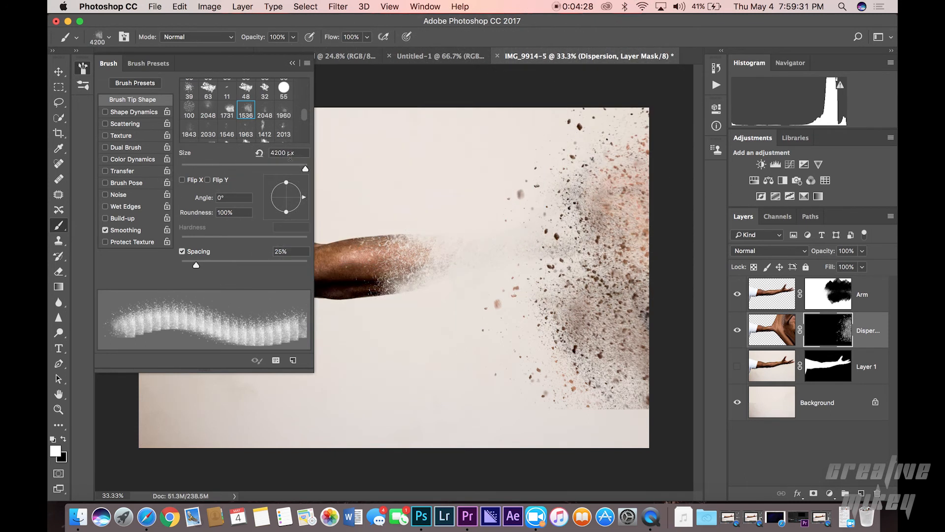
{"action": "left_click_drag", "start_coordinate": [305, 198], "coordinate": [287, 170]}
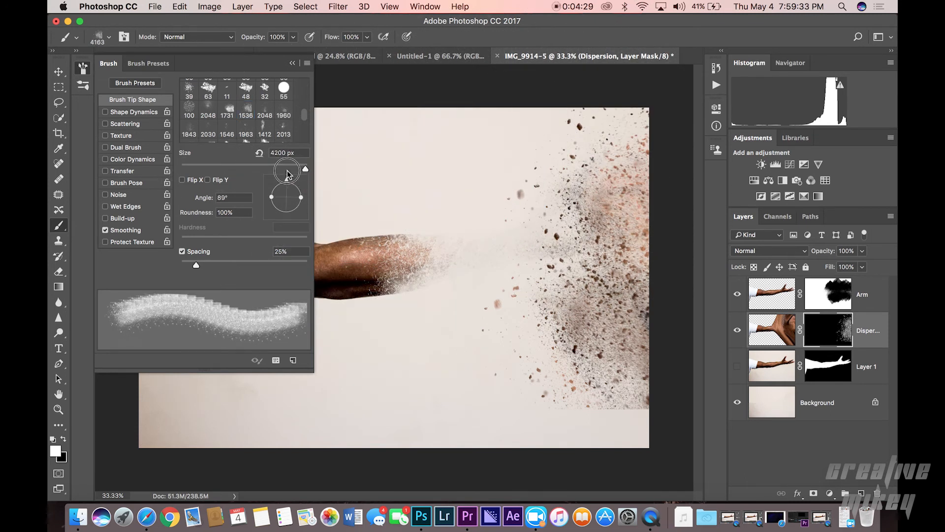
{"action": "left_click", "coordinate": [548, 229]}
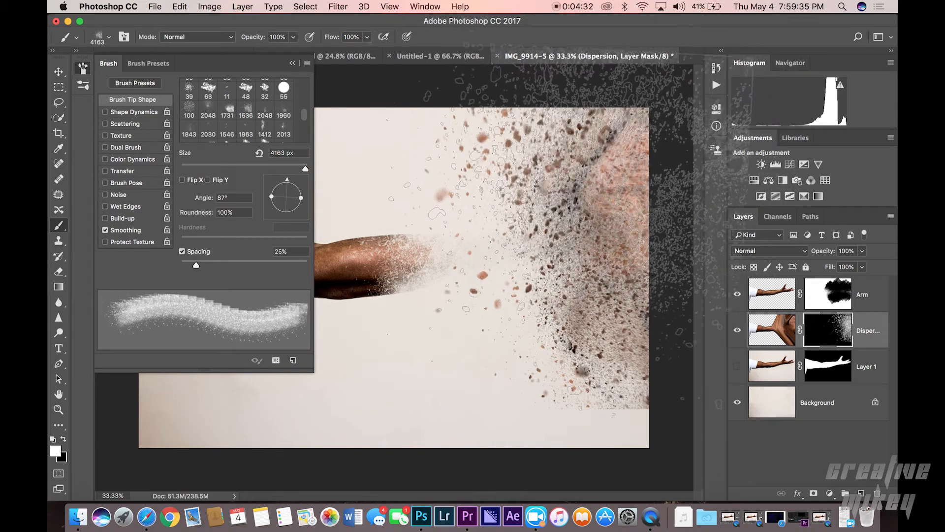
Step: Stamp the brush four more times over the dispersion area on the Dispersion mask, then undo the last stamp
{"action": "left_click", "coordinate": [539, 302]}
{"action": "left_click", "coordinate": [544, 305]}
{"action": "left_click", "coordinate": [581, 298]}
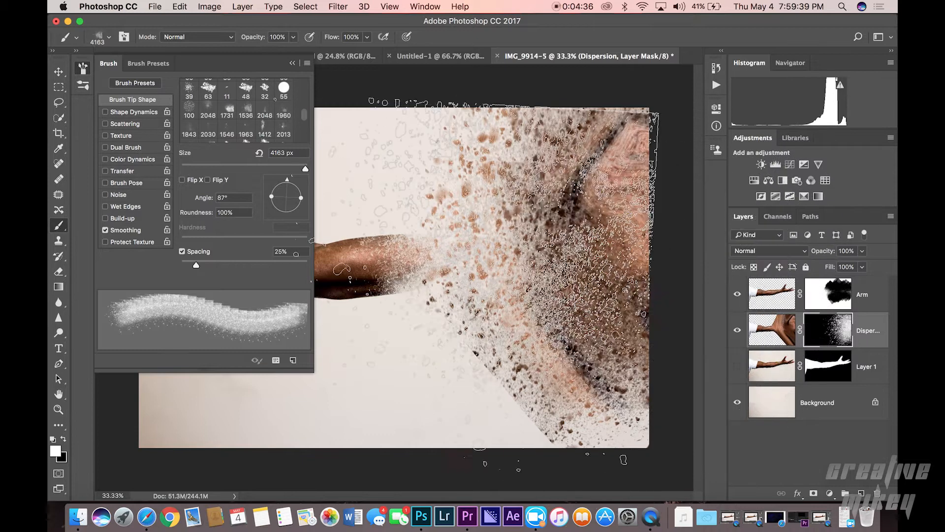
{"action": "left_click", "coordinate": [563, 298]}
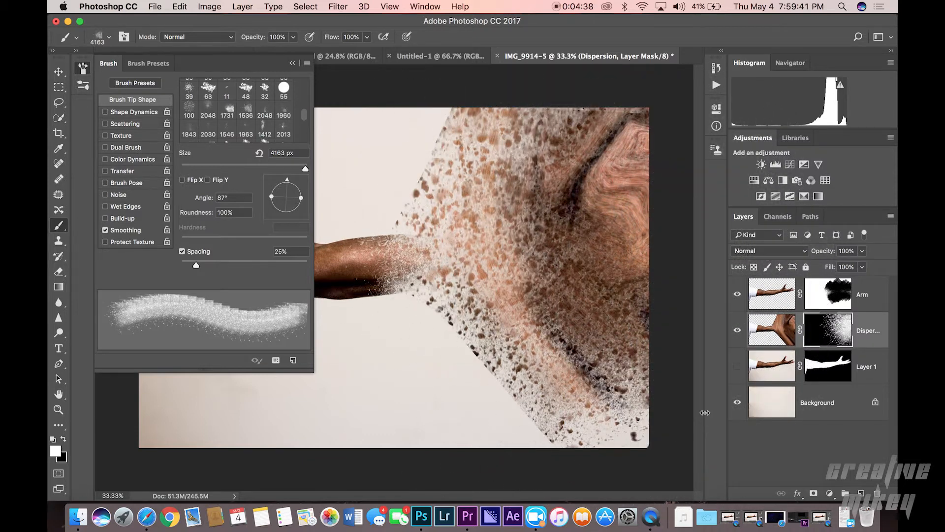
{"action": "key", "text": "super+z"}
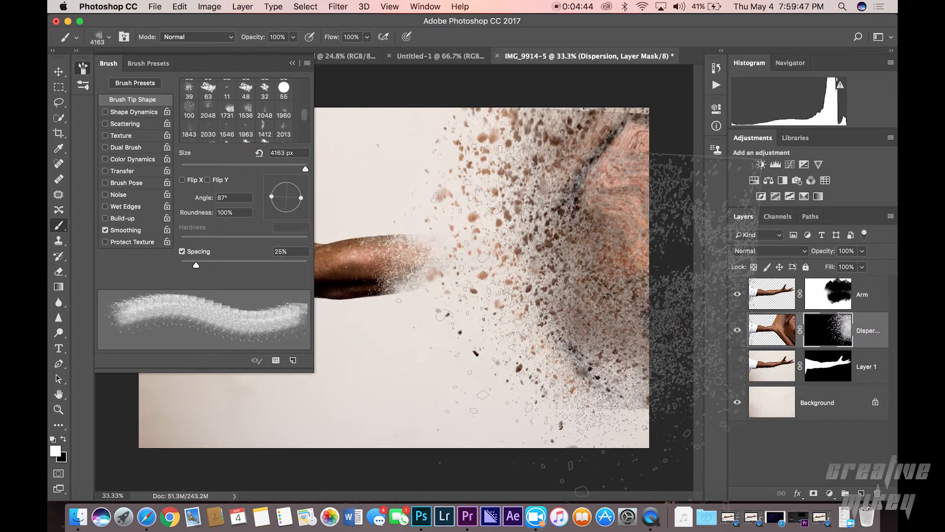
Step: Rotate the brush tip to 180° and stamp white over the middle of the Dispersion mask, undoing one stamp
{"action": "left_click", "coordinate": [737, 366]}
{"action": "mouse_move", "coordinate": [296, 198]}
{"action": "left_mouse_down"}
{"action": "mouse_move", "coordinate": [262, 195]}
{"action": "mouse_move", "coordinate": [273, 185]}
{"action": "mouse_move", "coordinate": [264, 196]}
{"action": "left_mouse_up"}
{"action": "left_click", "coordinate": [400, 239]}
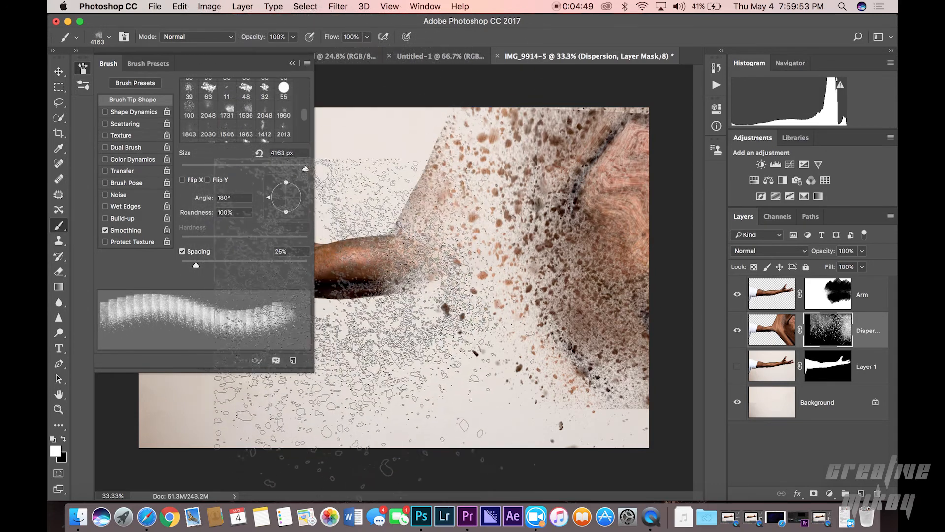
{"action": "key", "text": "super+z"}
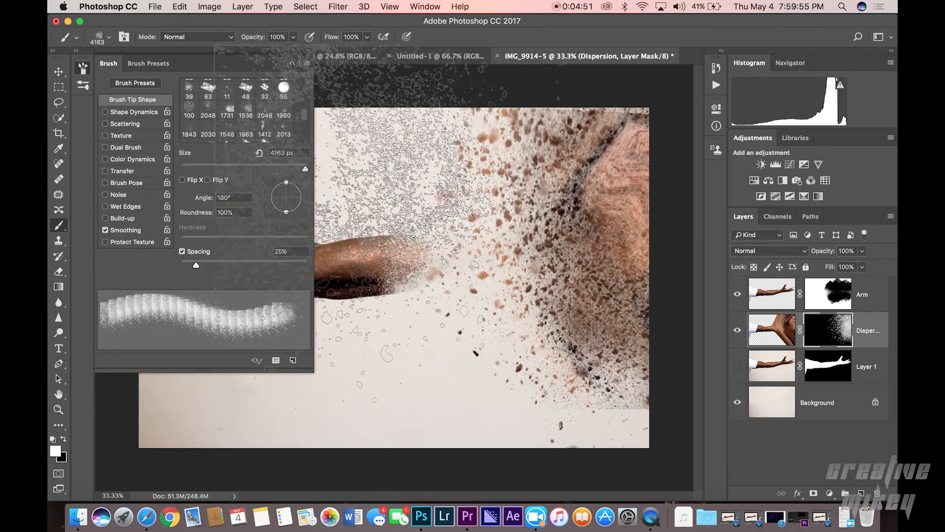
{"action": "left_click", "coordinate": [403, 236]}
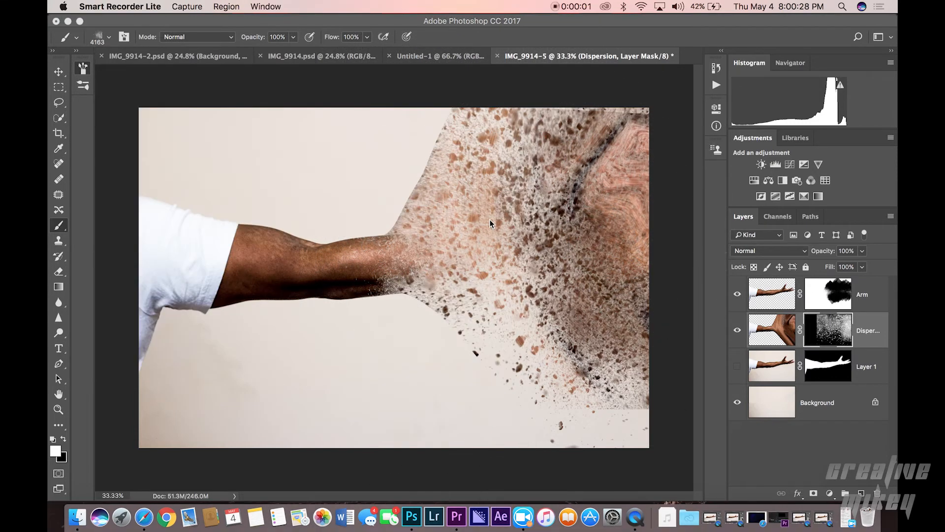
{"action": "left_click", "coordinate": [490, 219]}
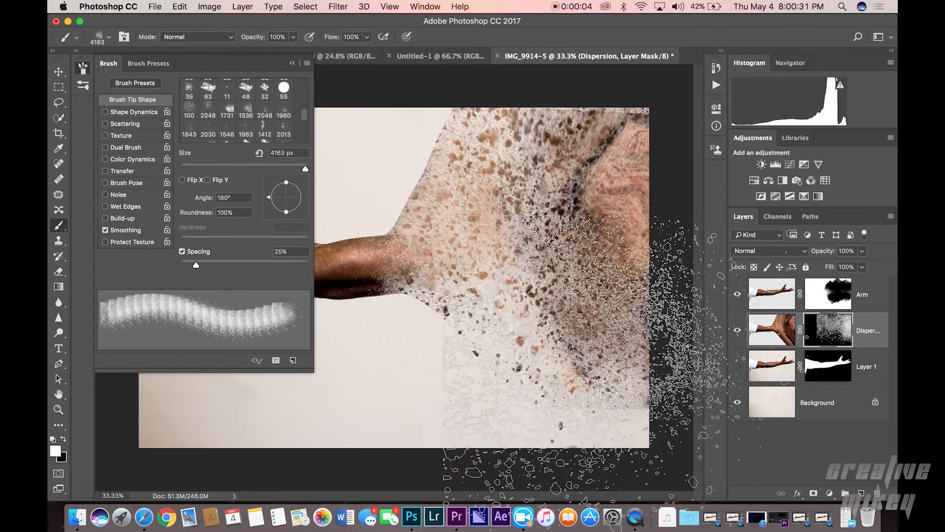
Step: Switch to the Eraser with the 2048 px dispersion tip and erase scattered parts of the Dispersion mask, then return to the Move tool
{"action": "key", "text": "v"}
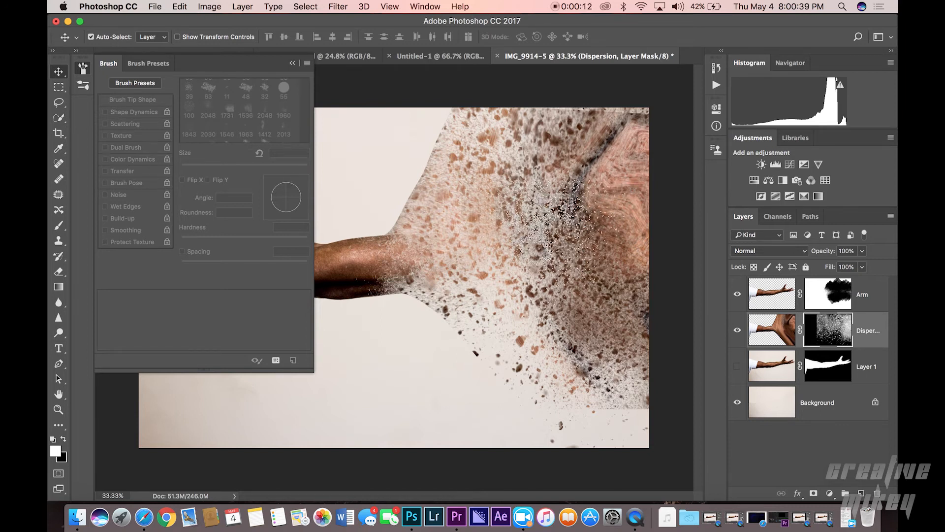
{"action": "key", "text": "e"}
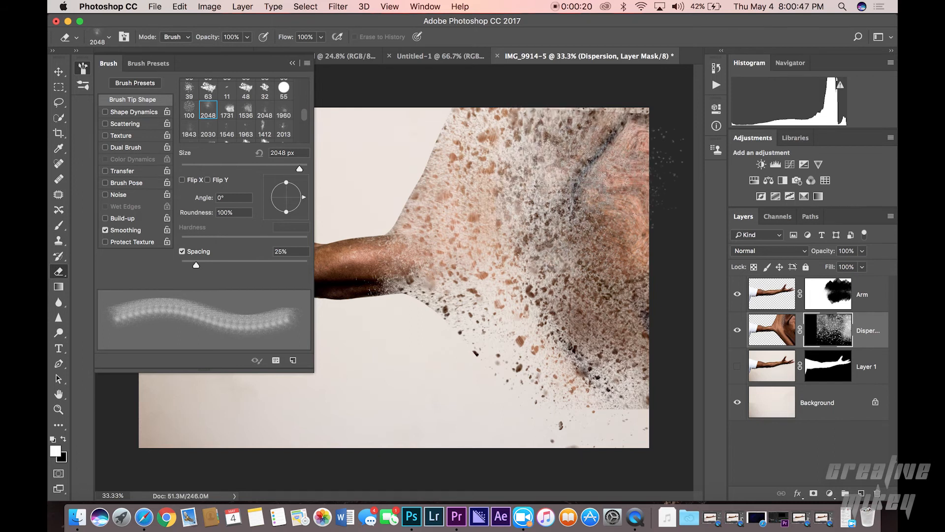
{"action": "left_click", "coordinate": [621, 199]}
{"action": "left_click", "coordinate": [620, 267]}
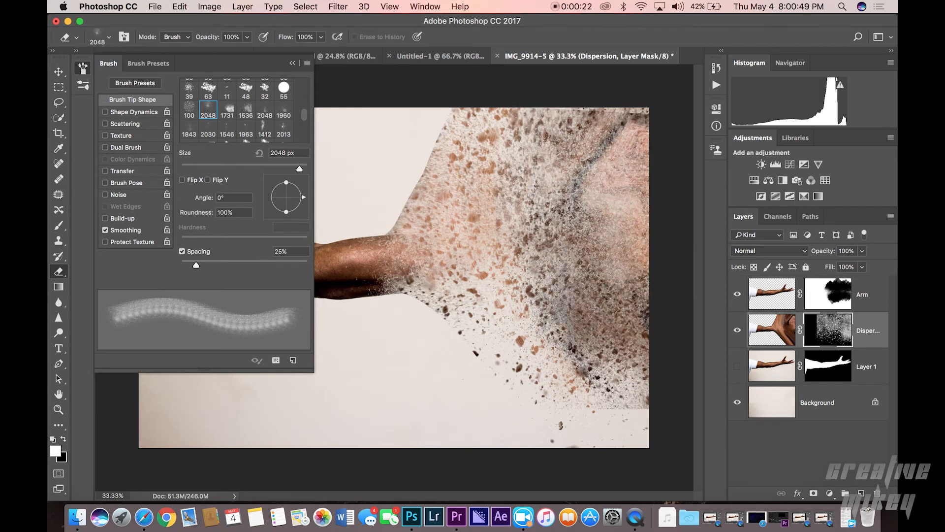
{"action": "left_click", "coordinate": [568, 309]}
{"action": "left_click", "coordinate": [608, 330]}
{"action": "left_click", "coordinate": [610, 147]}
{"action": "left_click", "coordinate": [523, 185]}
{"action": "left_click", "coordinate": [496, 231]}
{"action": "left_click", "coordinate": [473, 274]}
{"action": "left_click", "coordinate": [437, 271]}
{"action": "left_click", "coordinate": [482, 187]}
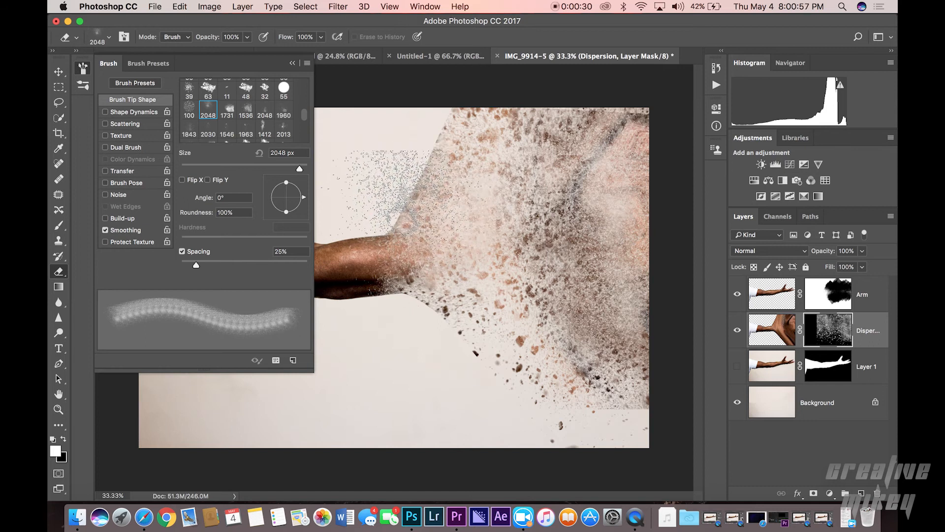
{"action": "key", "text": "v"}
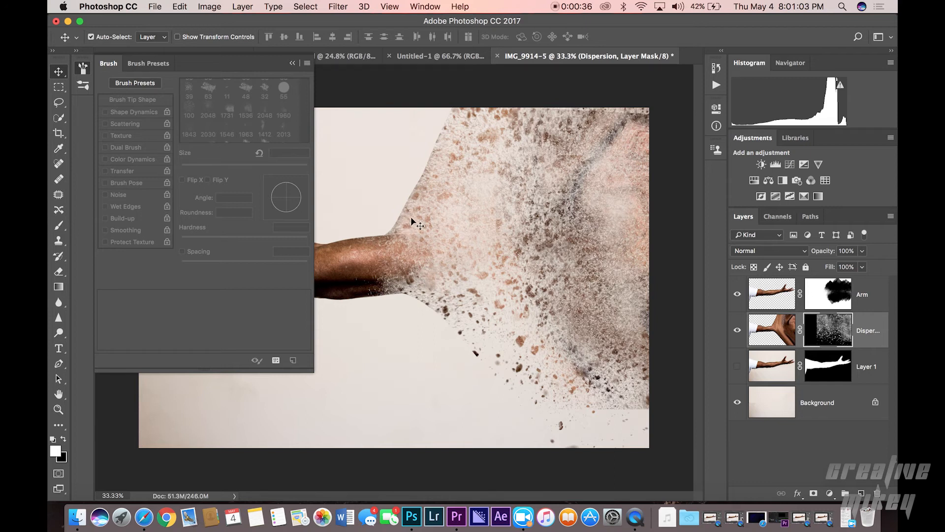
Step: Switch to the Eraser, shrink it to 800 px, and erase the stray particles above the arm on the Dispersion mask
{"action": "key", "text": "e"}
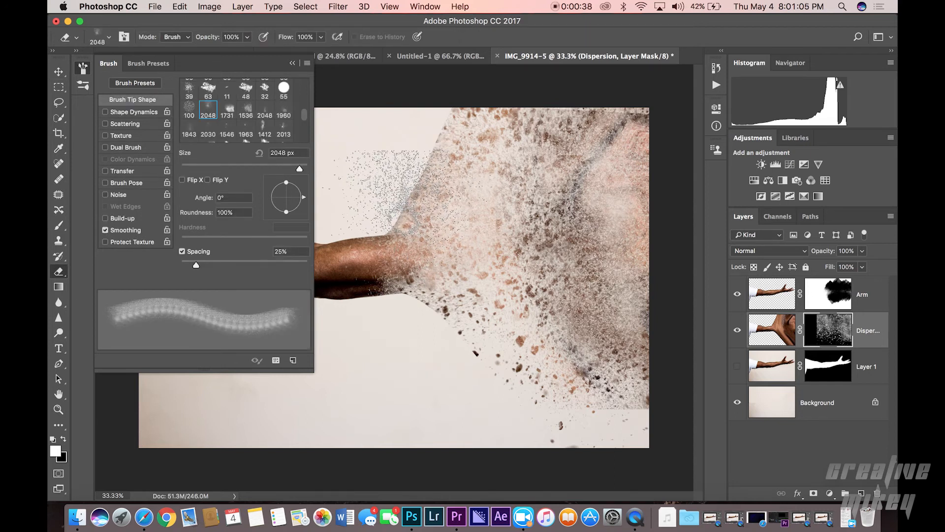
{"action": "key", "text": "bracketleft"}
{"action": "key", "text": "bracketleft"}
{"action": "key", "text": "bracketleft"}
{"action": "key", "text": "bracketleft"}
{"action": "key", "text": "bracketleft"}
{"action": "key", "text": "bracketleft"}
{"action": "key", "text": "bracketleft"}
{"action": "key", "text": "bracketleft"}
{"action": "key", "text": "bracketleft"}
{"action": "key", "text": "bracketleft"}
{"action": "key", "text": "bracketleft"}
{"action": "key", "text": "bracketleft"}
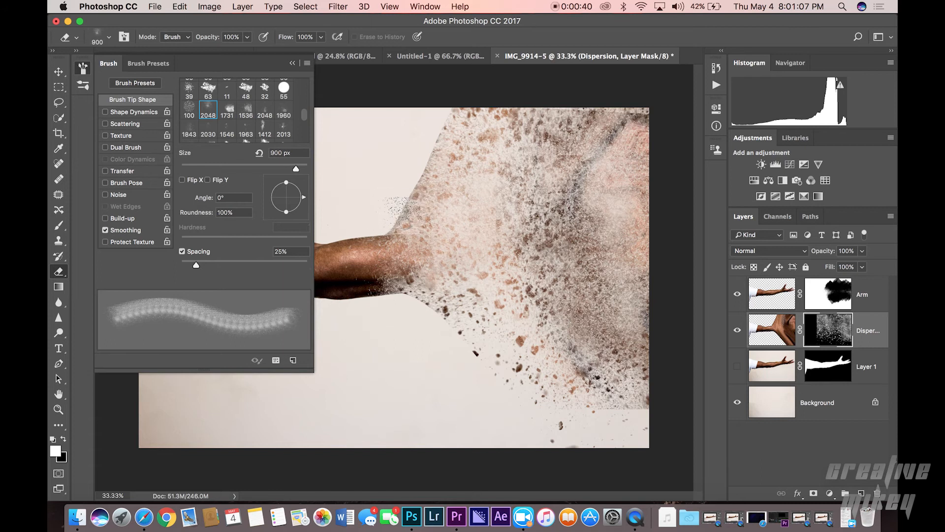
{"action": "key", "text": "bracketleft"}
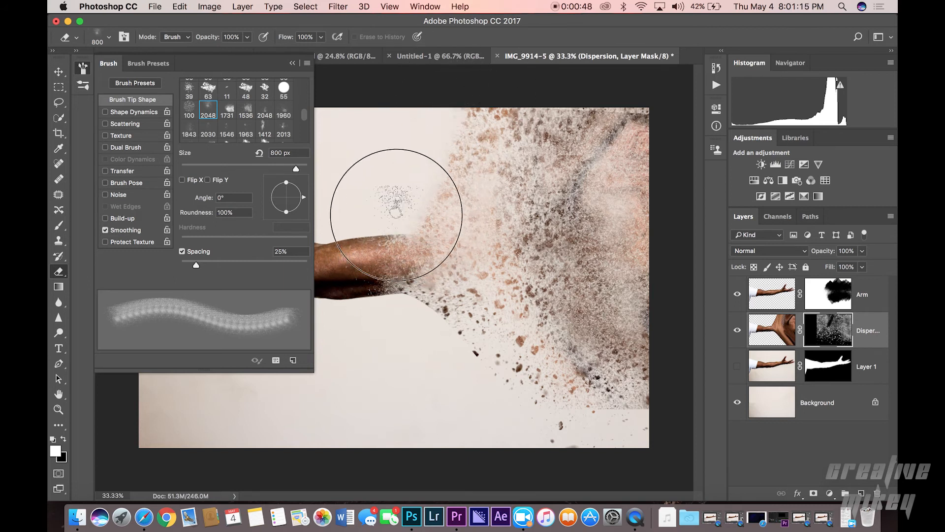
{"action": "mouse_move", "coordinate": [404, 300]}
{"action": "left_mouse_down"}
{"action": "mouse_move", "coordinate": [433, 315]}
{"action": "mouse_move", "coordinate": [407, 299]}
{"action": "mouse_move", "coordinate": [475, 350]}
{"action": "mouse_move", "coordinate": [463, 343]}
{"action": "mouse_move", "coordinate": [514, 397]}
{"action": "mouse_move", "coordinate": [448, 324]}
{"action": "mouse_move", "coordinate": [561, 451]}
{"action": "mouse_move", "coordinate": [456, 352]}
{"action": "mouse_move", "coordinate": [476, 355]}
{"action": "mouse_move", "coordinate": [440, 315]}
{"action": "mouse_move", "coordinate": [390, 291]}
{"action": "mouse_move", "coordinate": [456, 339]}
{"action": "left_mouse_up"}
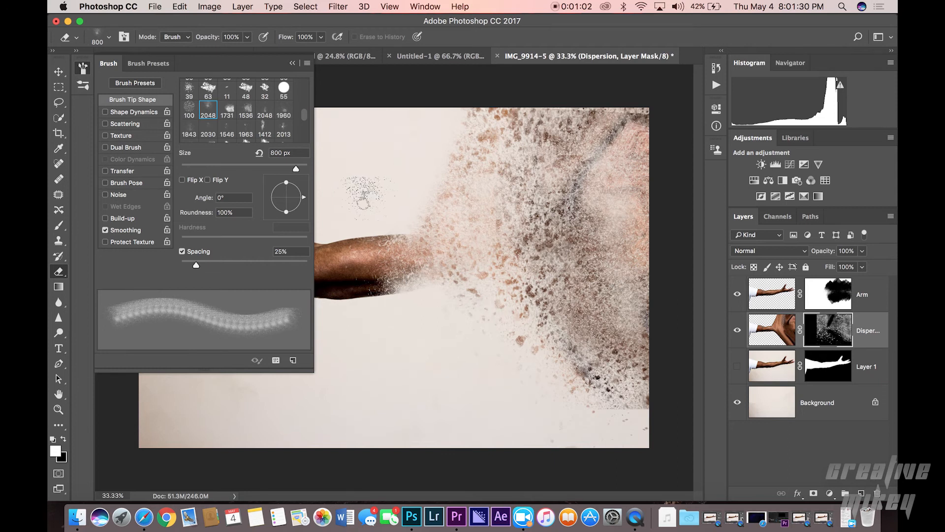
Step: Switch to the Brush tool, reduce its size to 187 px, and close the Brush panel
{"action": "key", "text": "b"}
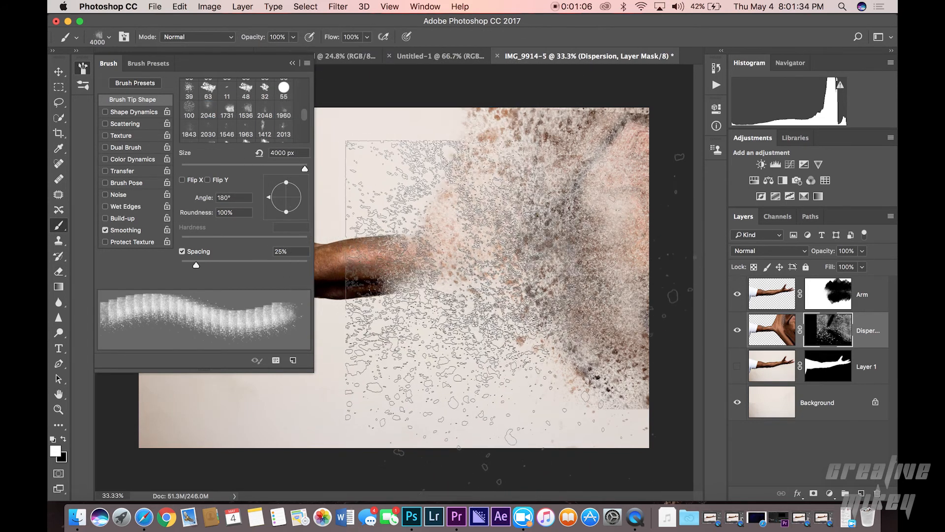
{"action": "key", "text": "bracketleft"}
{"action": "key", "text": "bracketleft"}
{"action": "key", "text": "bracketleft"}
{"action": "key", "text": "bracketleft"}
{"action": "key", "text": "bracketleft"}
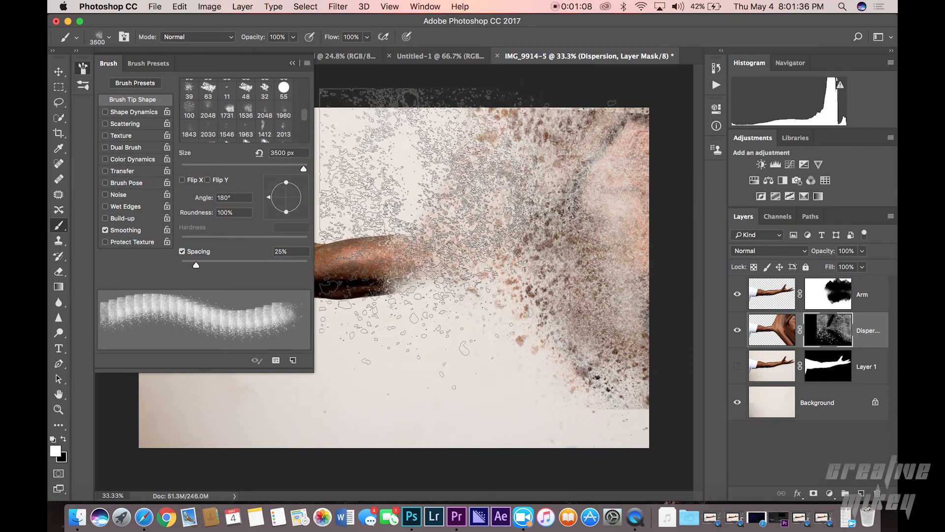
{"action": "left_click_drag", "start_coordinate": [304, 168], "coordinate": [271, 169]}
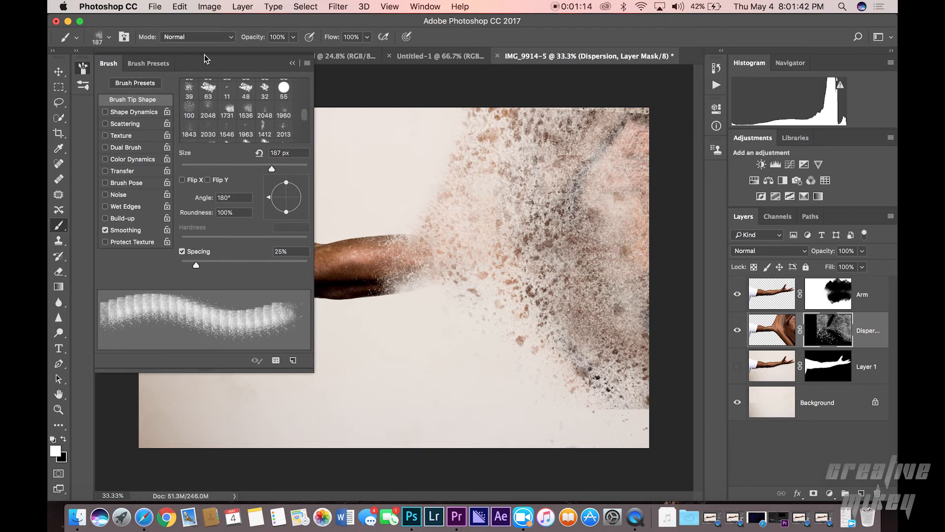
{"action": "left_click", "coordinate": [291, 64]}
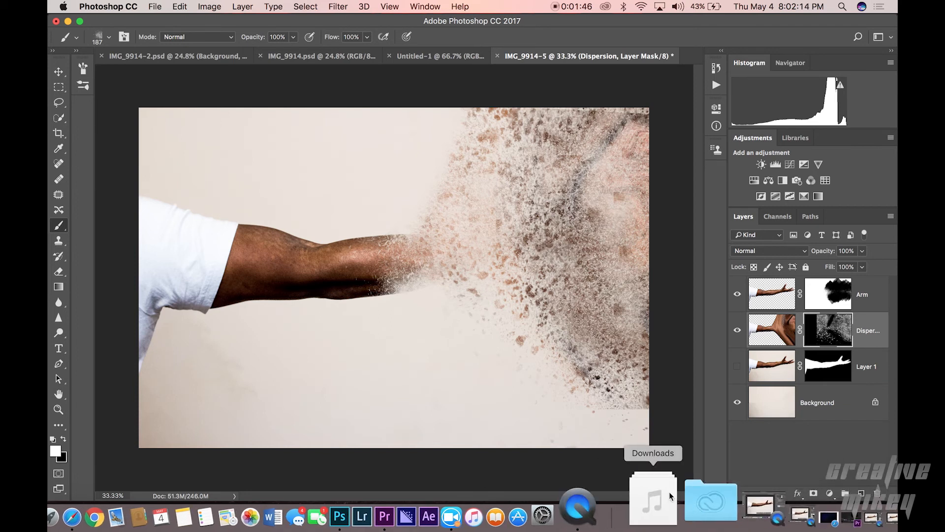
Step: Place the Space-PNG-Clipart image from Downloads into the document and stretch it vertically to fill the canvas
{"action": "left_click", "coordinate": [668, 494]}
{"action": "scroll", "coordinate": [626, 350], "scroll_direction": "down", "scroll_amount": 10}
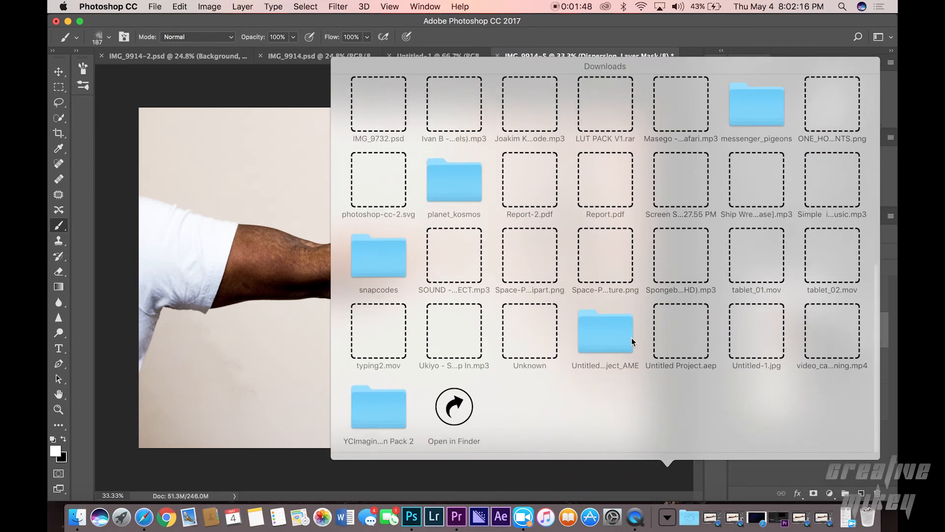
{"action": "left_click_drag", "start_coordinate": [541, 266], "coordinate": [347, 276]}
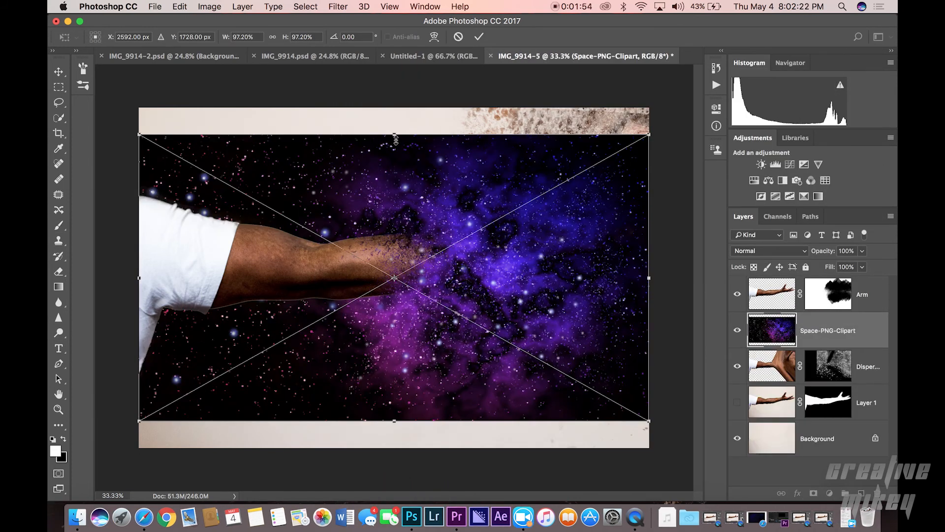
{"action": "left_click_drag", "start_coordinate": [396, 135], "coordinate": [393, 108]}
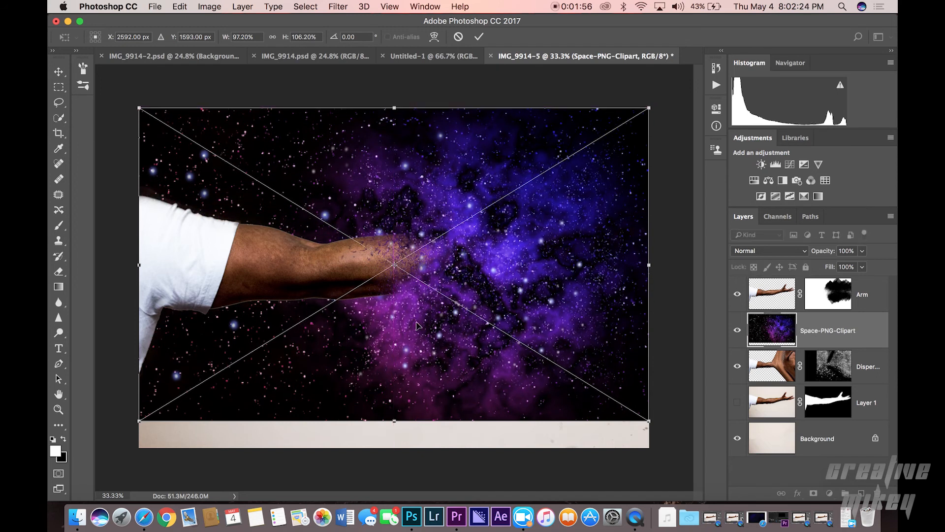
{"action": "left_click_drag", "start_coordinate": [393, 421], "coordinate": [394, 450]}
{"action": "left_click", "coordinate": [479, 38]}
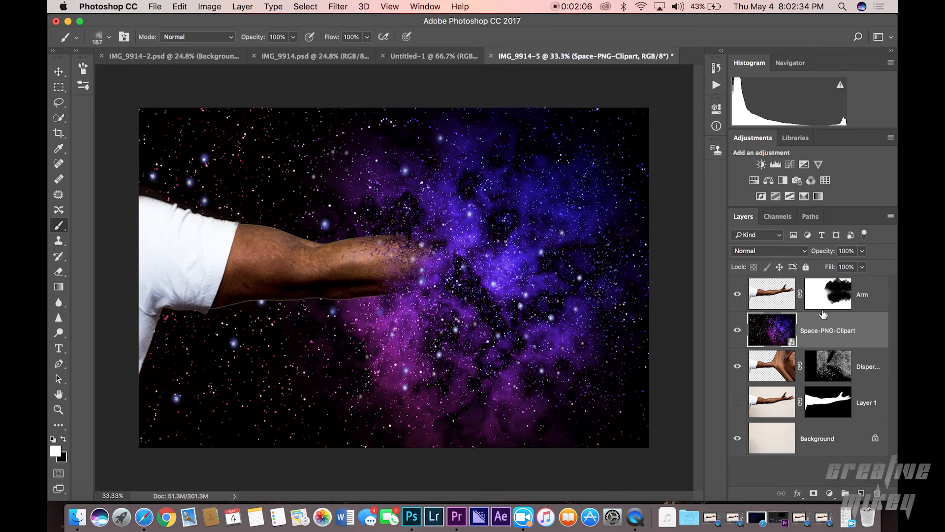
Step: Set the Space-PNG-Clipart layer's blend mode to Screen in its Blending Options
{"action": "right_click", "coordinate": [813, 326]}
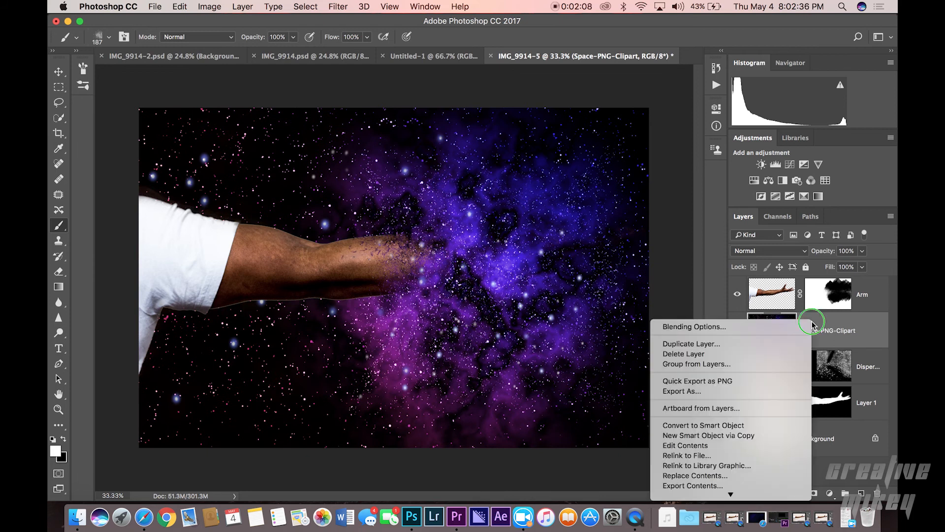
{"action": "left_click", "coordinate": [771, 331]}
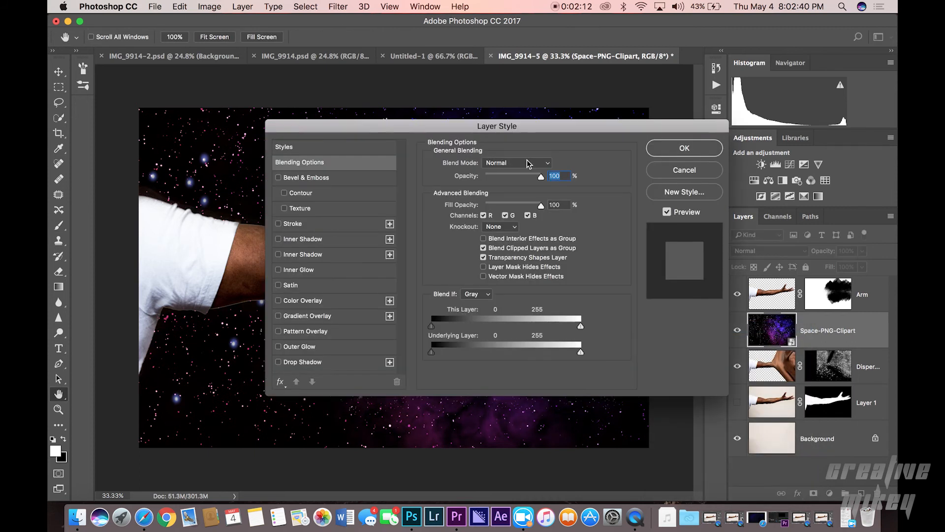
{"action": "left_click", "coordinate": [521, 164]}
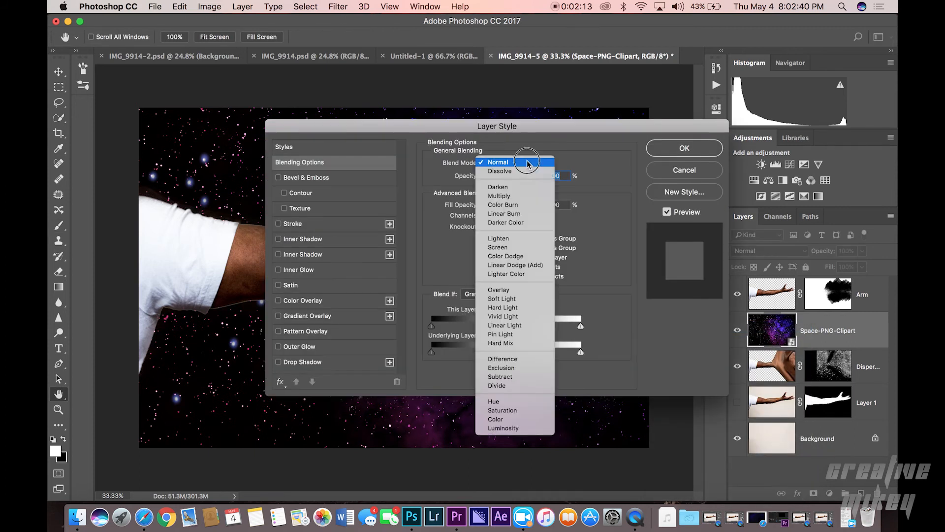
{"action": "left_click", "coordinate": [529, 247]}
{"action": "left_click", "coordinate": [670, 148]}
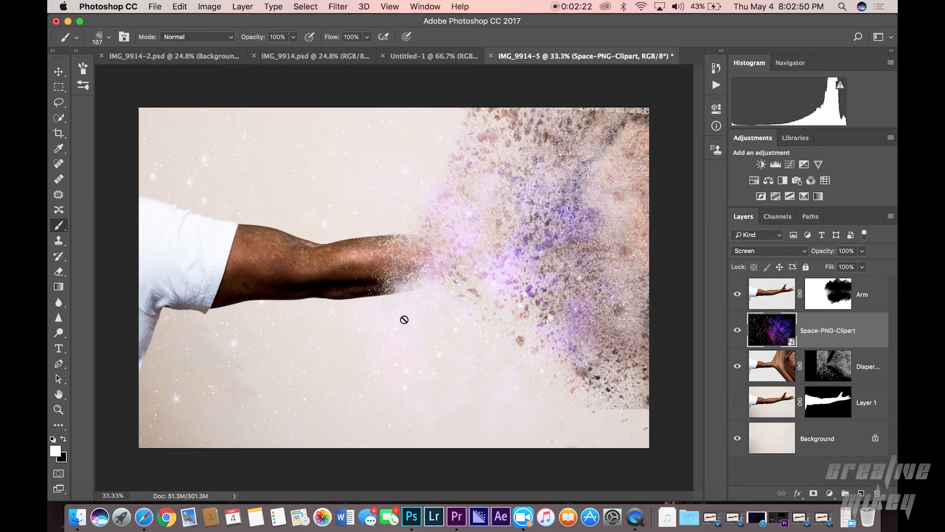
Step: Toggle the Background layer's visibility several times to compare the space effect, leaving it visible, then return to the Move tool
{"action": "left_click", "coordinate": [738, 438]}
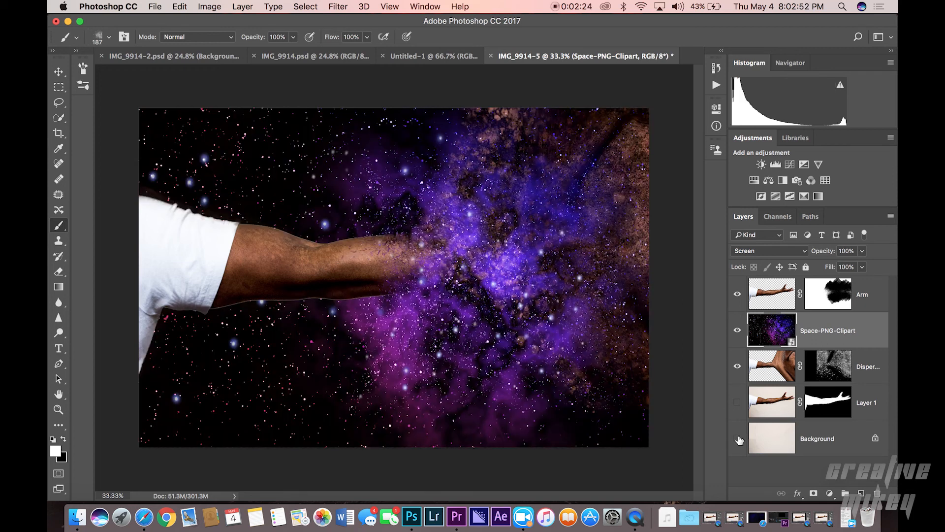
{"action": "left_click", "coordinate": [738, 439]}
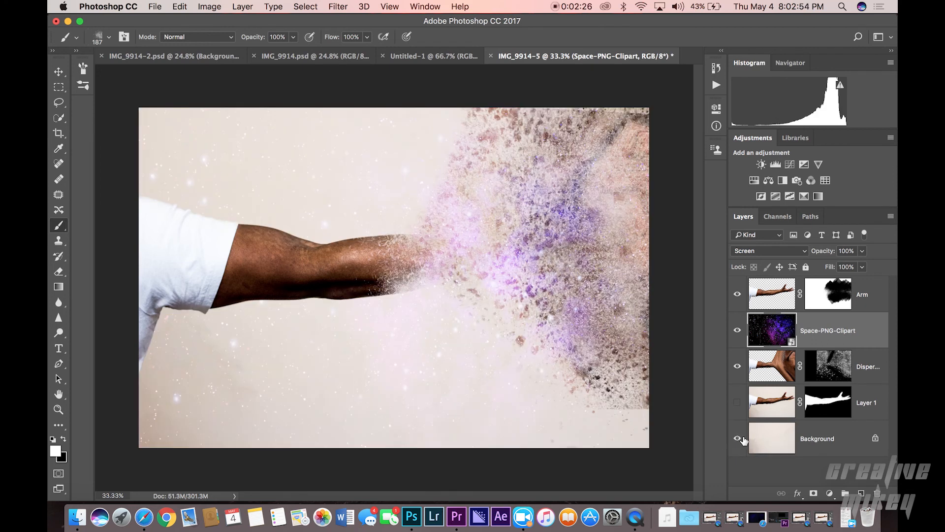
{"action": "left_click", "coordinate": [739, 439]}
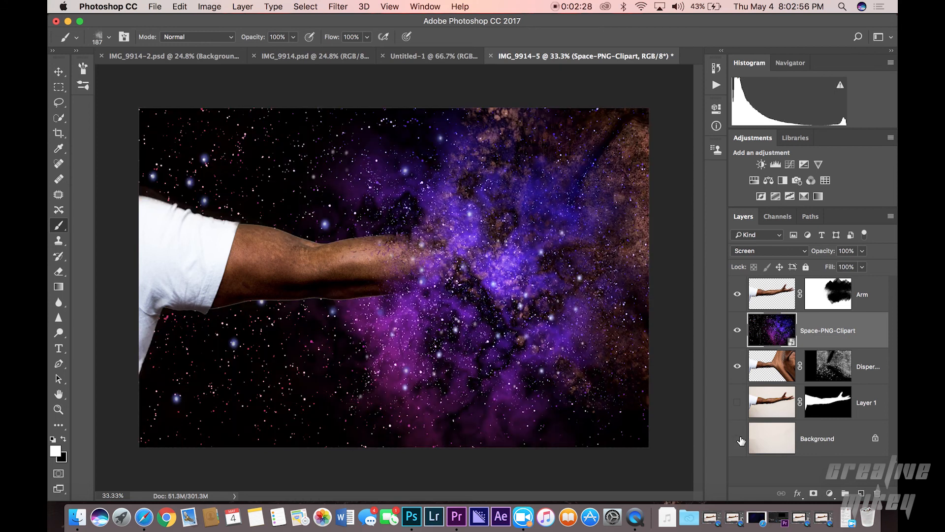
{"action": "left_click", "coordinate": [738, 439]}
{"action": "left_click", "coordinate": [739, 438]}
{"action": "left_click", "coordinate": [739, 438]}
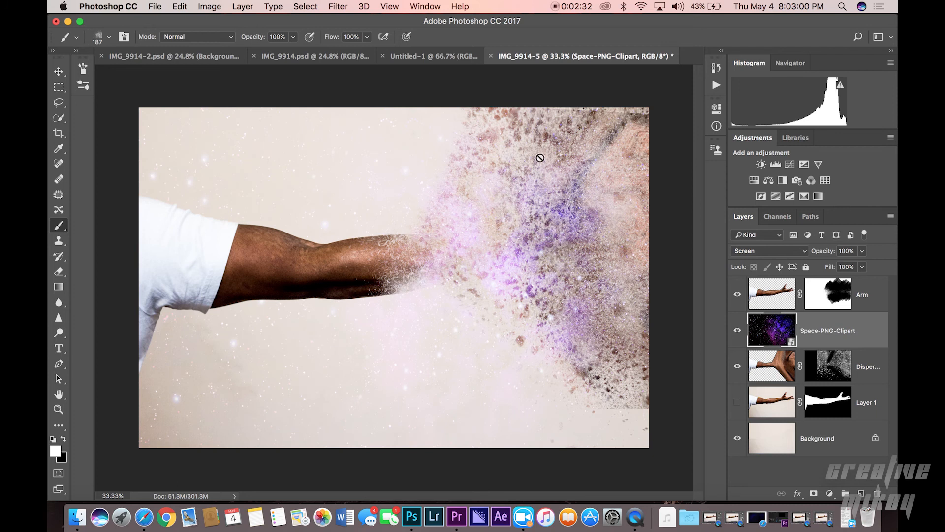
{"action": "key", "text": "v"}
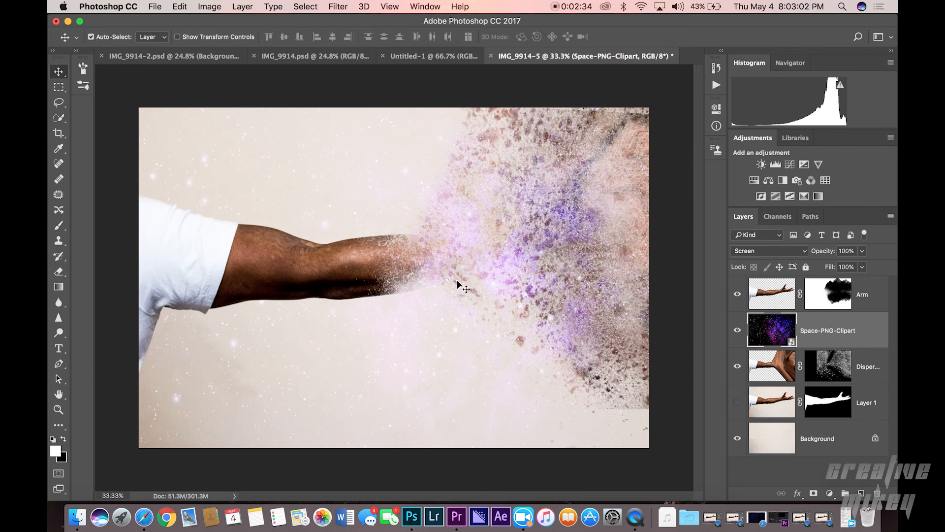